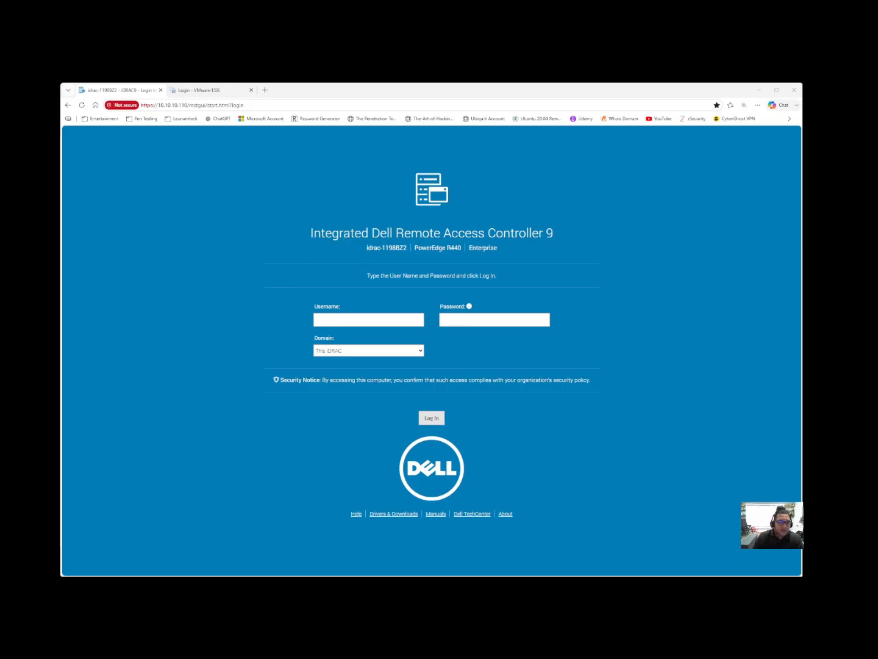
Place the cursor in the Username field of the iDRAC login page.
left_click(365, 321)
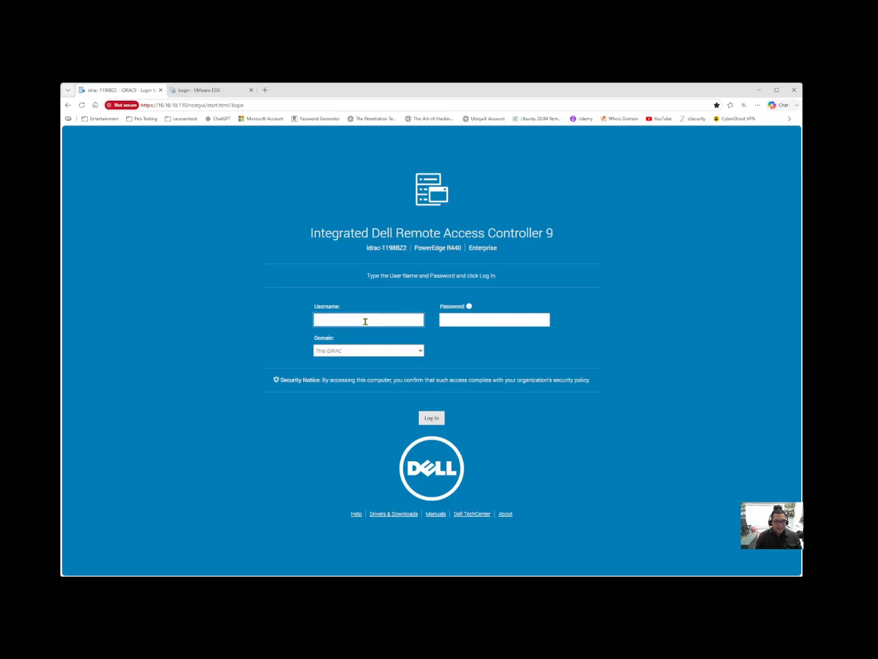
Enter username root, then start typing the account password in the Password field.
type("root")
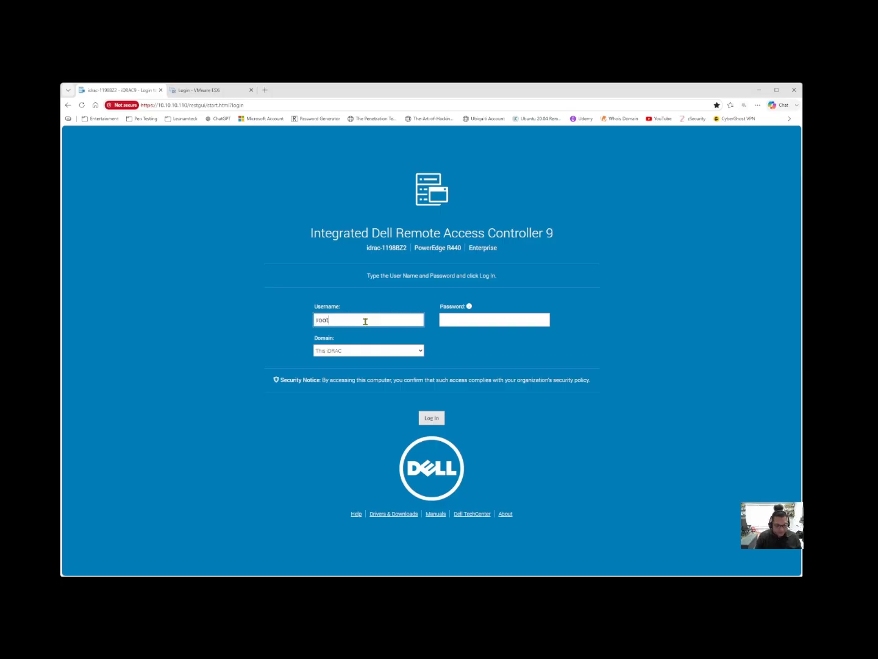
key("Tab")
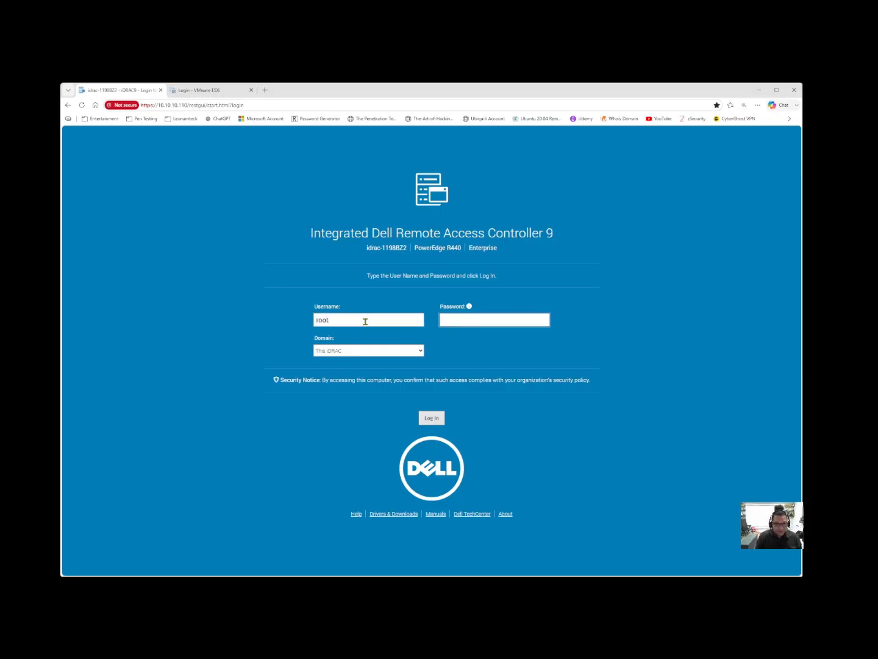
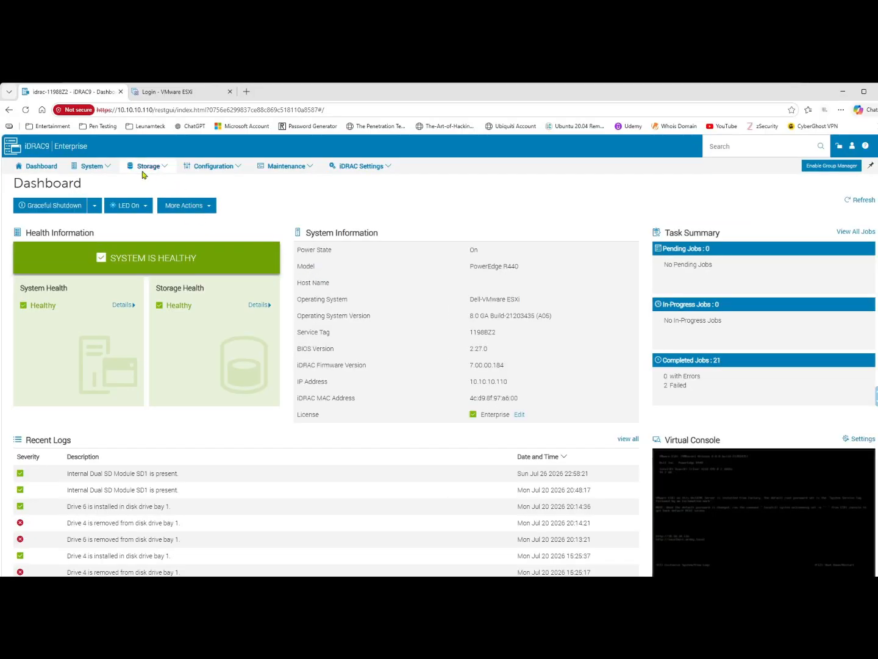
Review the storage Controllers, Physical Disks and Virtual Disks, then choose Create Virtual Disk on the PERC H730P.
left_click(146, 171)
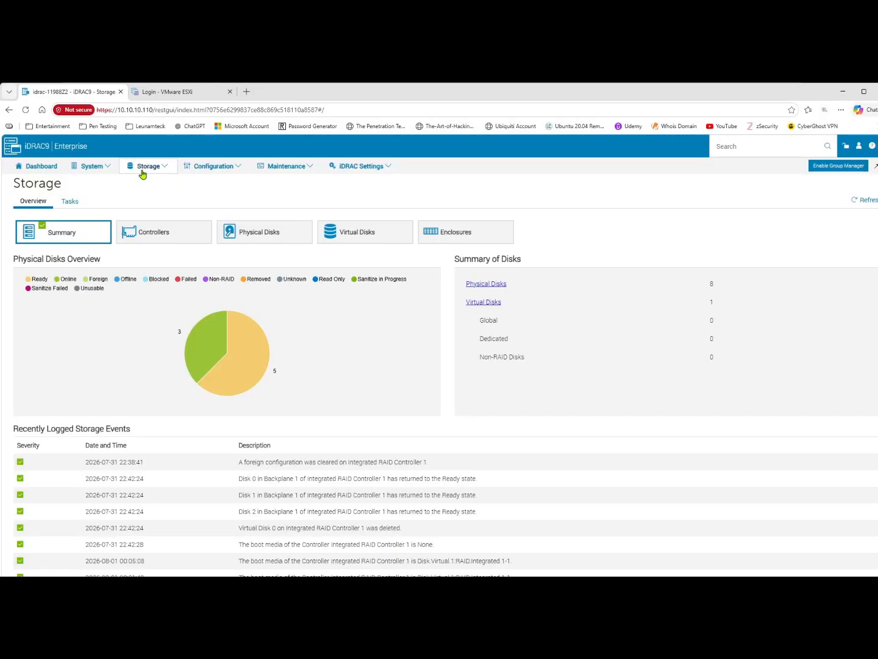
left_click(167, 235)
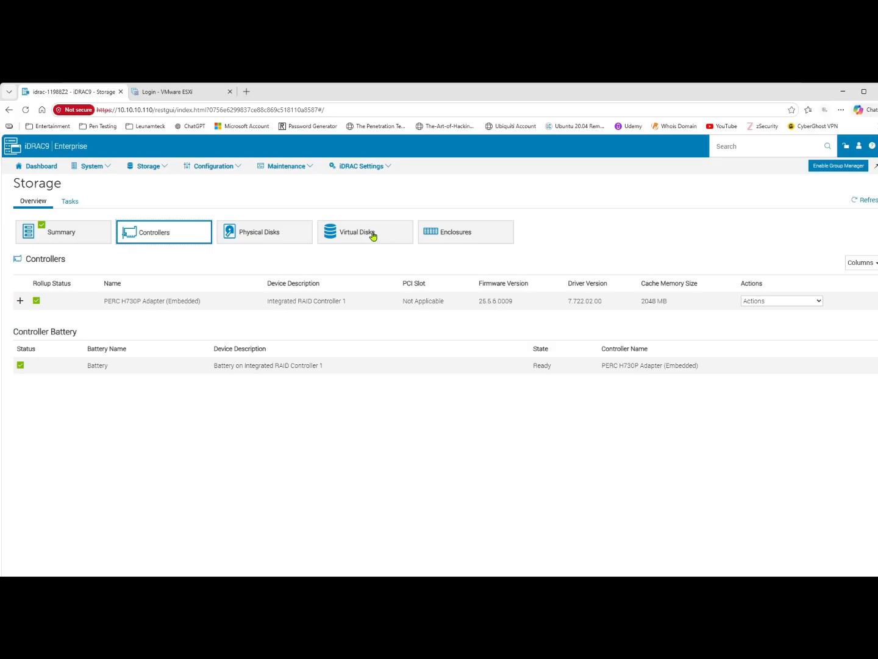
left_click(277, 237)
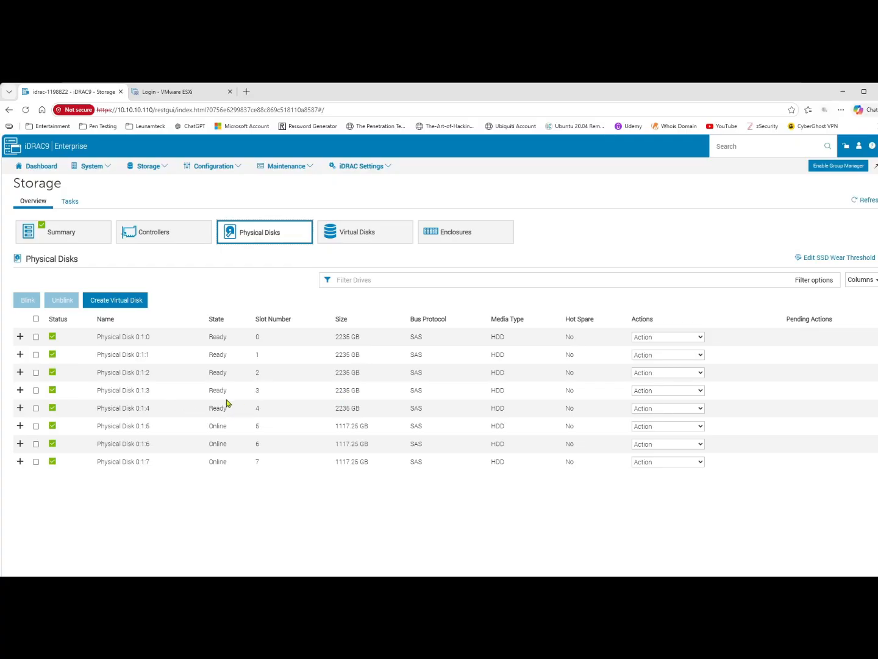
left_click(361, 242)
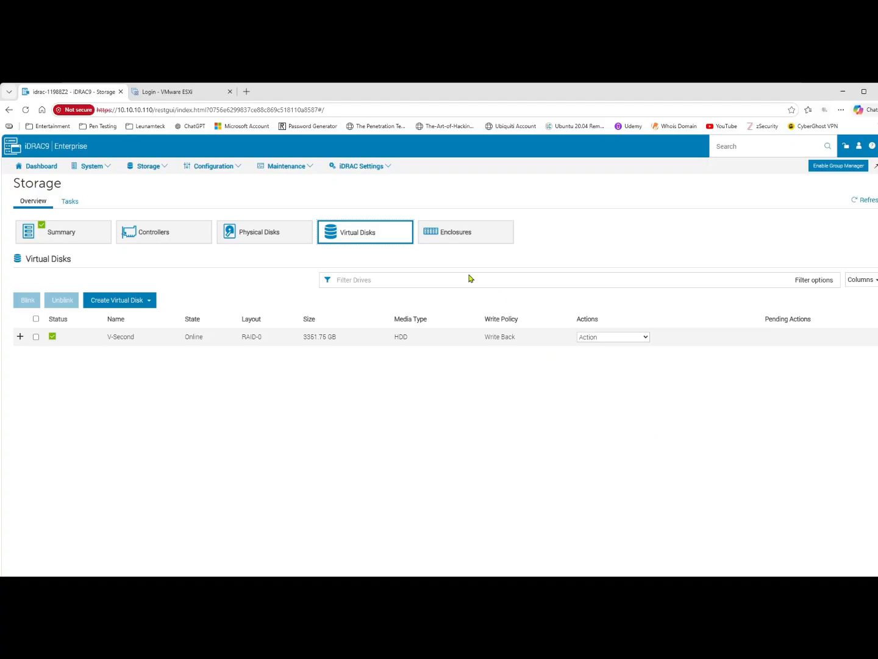
left_click(155, 240)
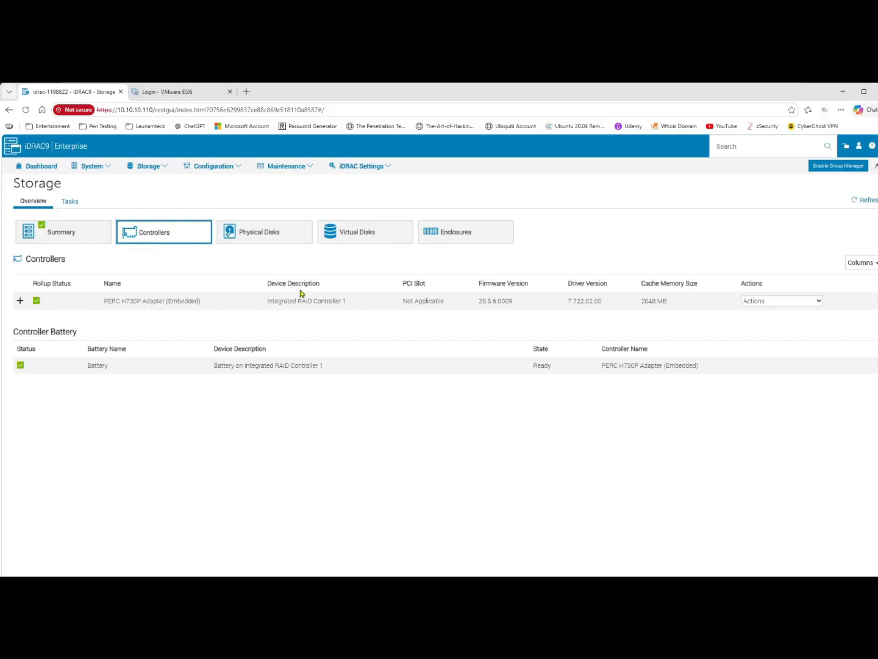
left_click(796, 302)
left_click(792, 346)
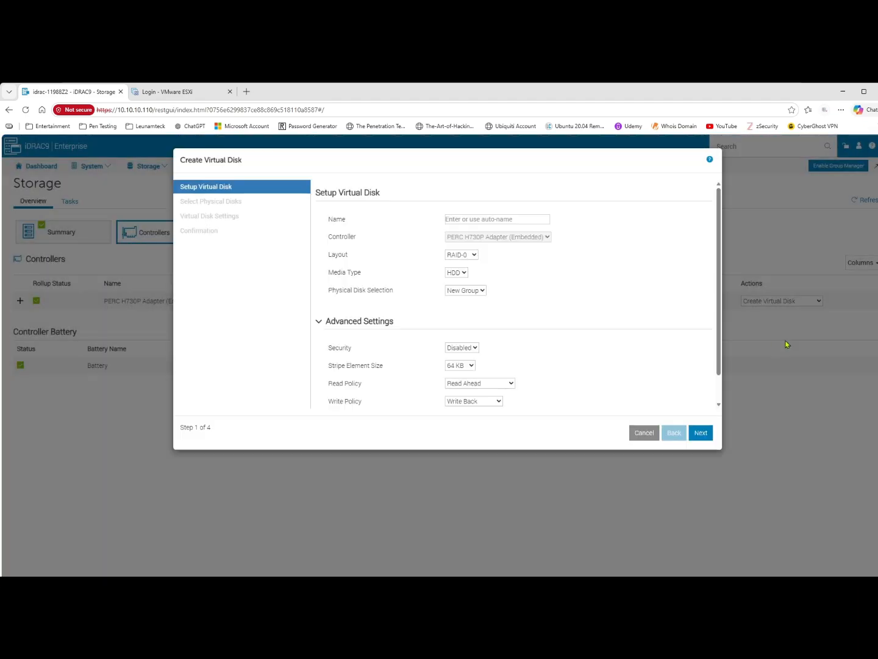
left_click(651, 433)
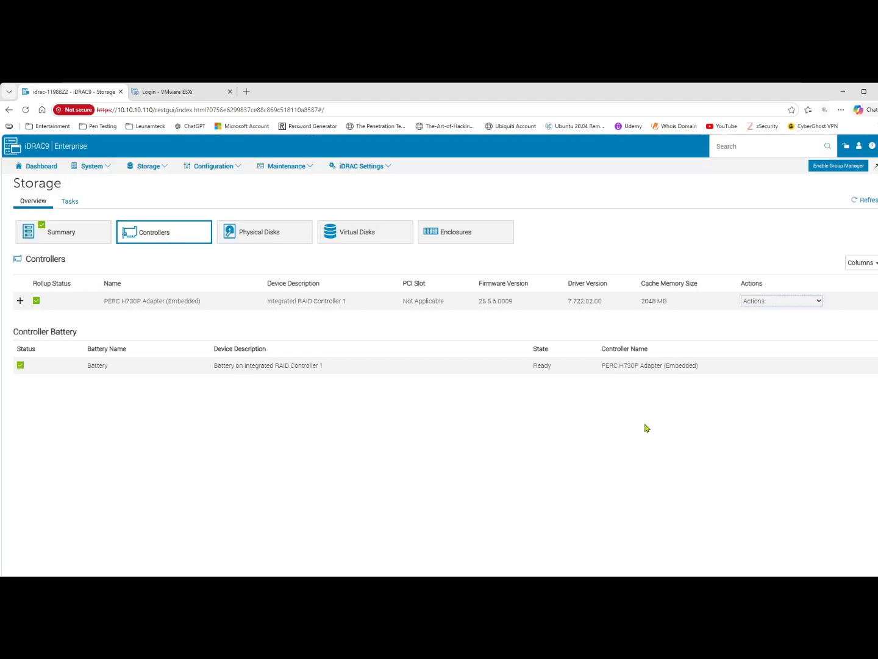
left_click(371, 235)
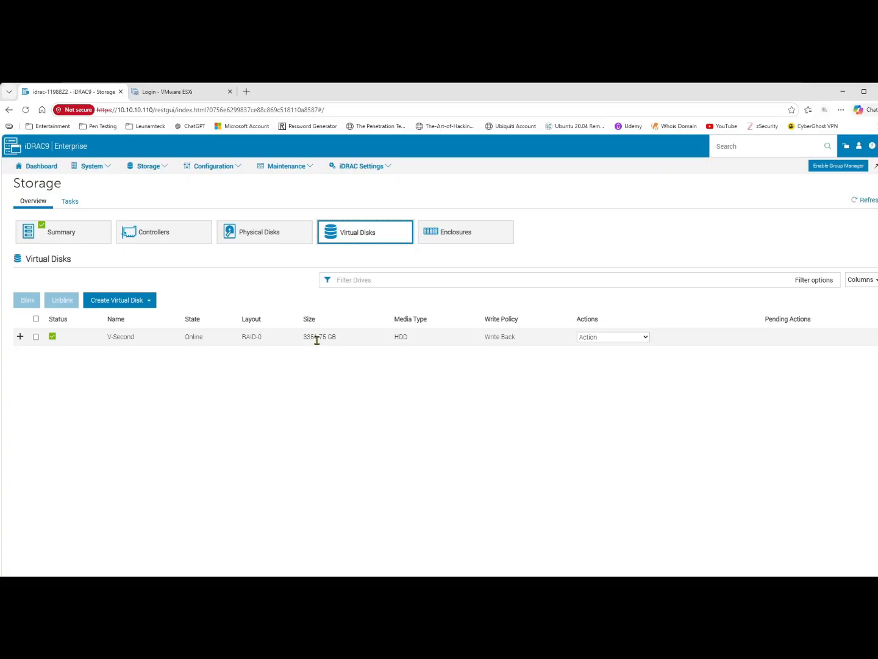
left_click(175, 232)
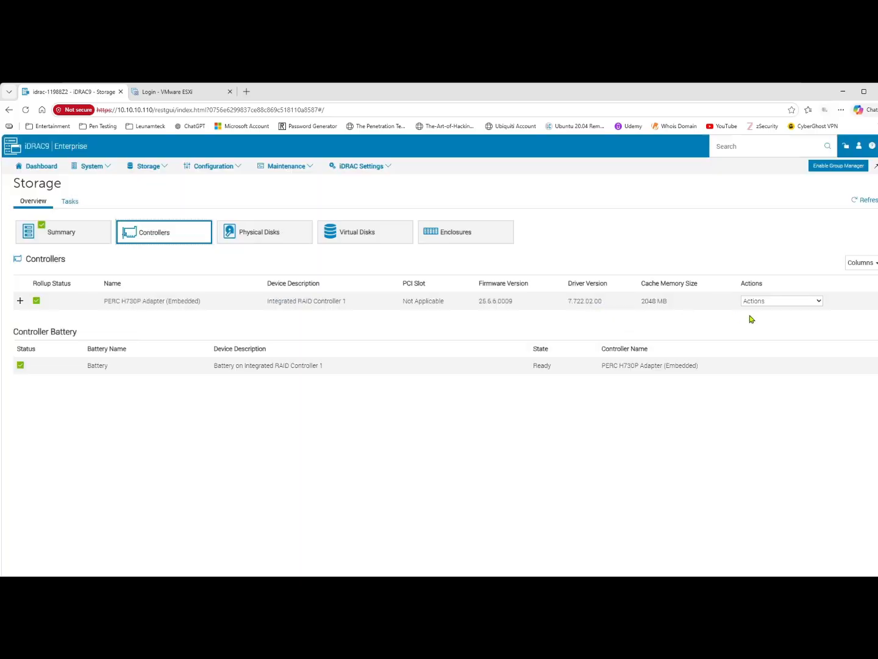
left_click(787, 301)
left_click(780, 343)
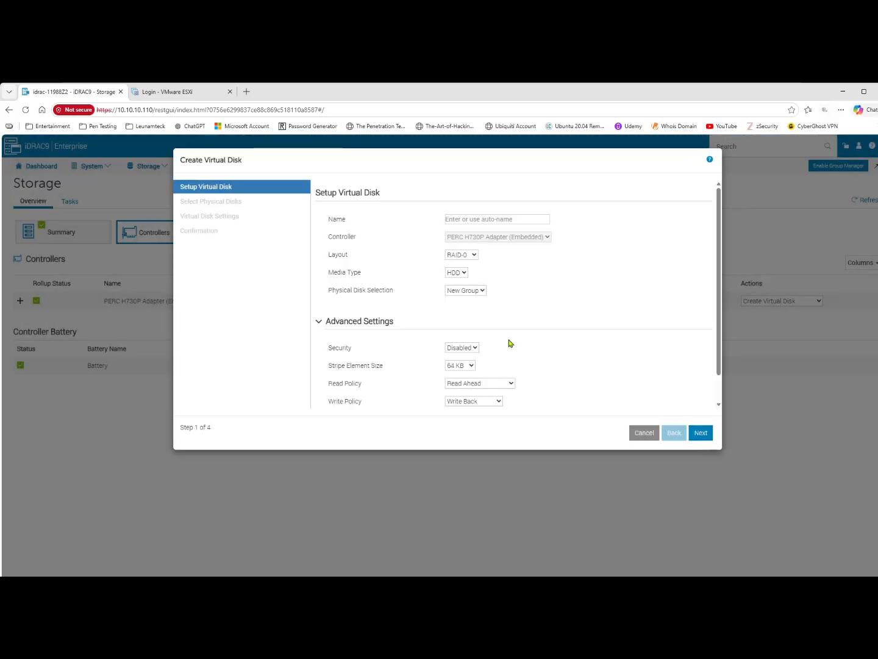
left_click(469, 220)
type("V-")
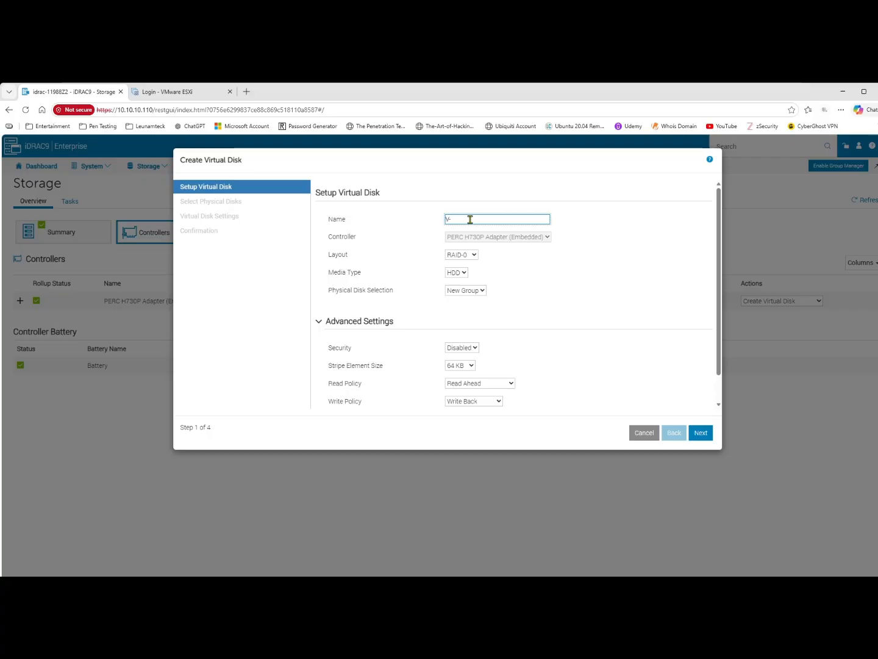
left_click(643, 433)
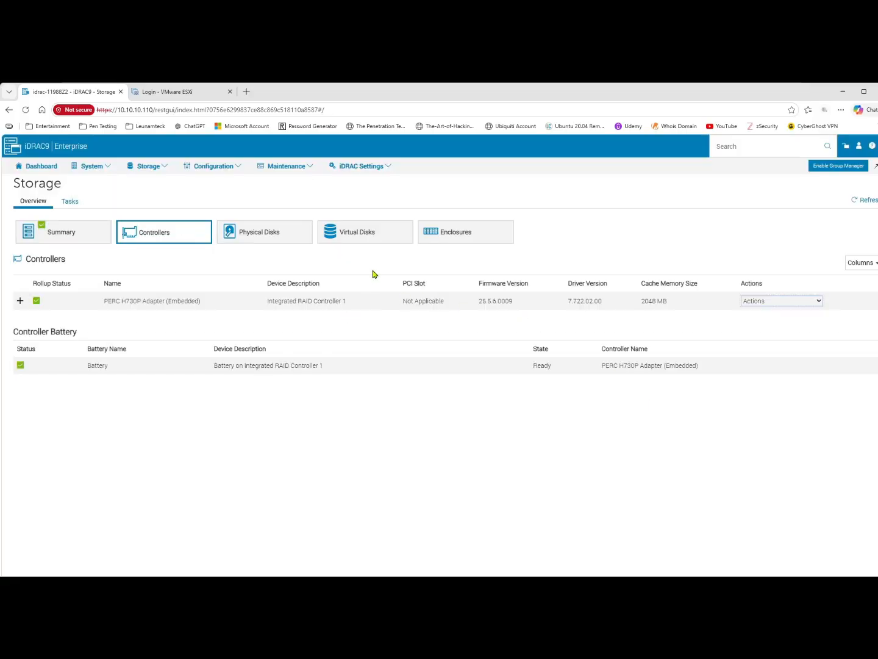
left_click(373, 241)
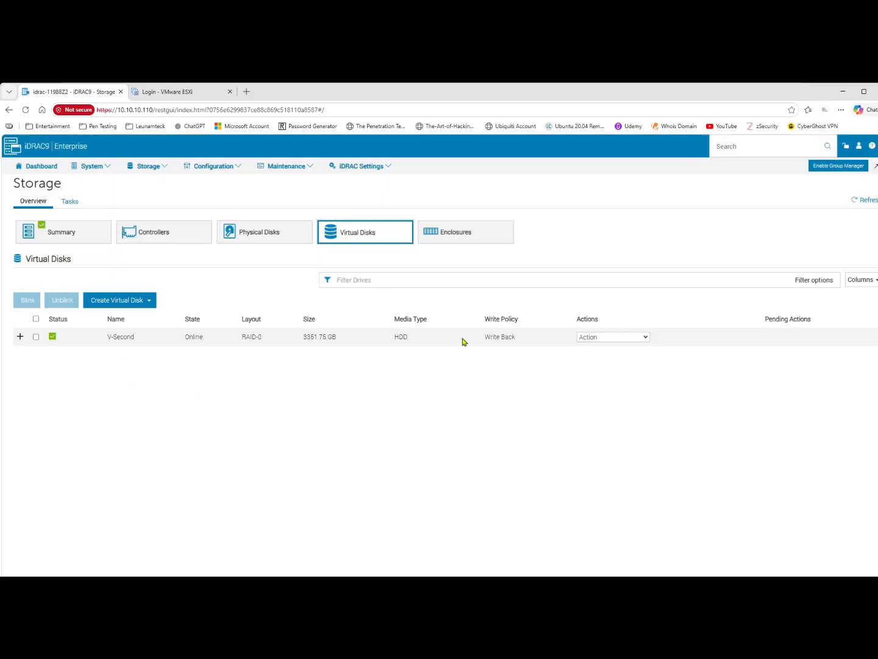
left_click(166, 233)
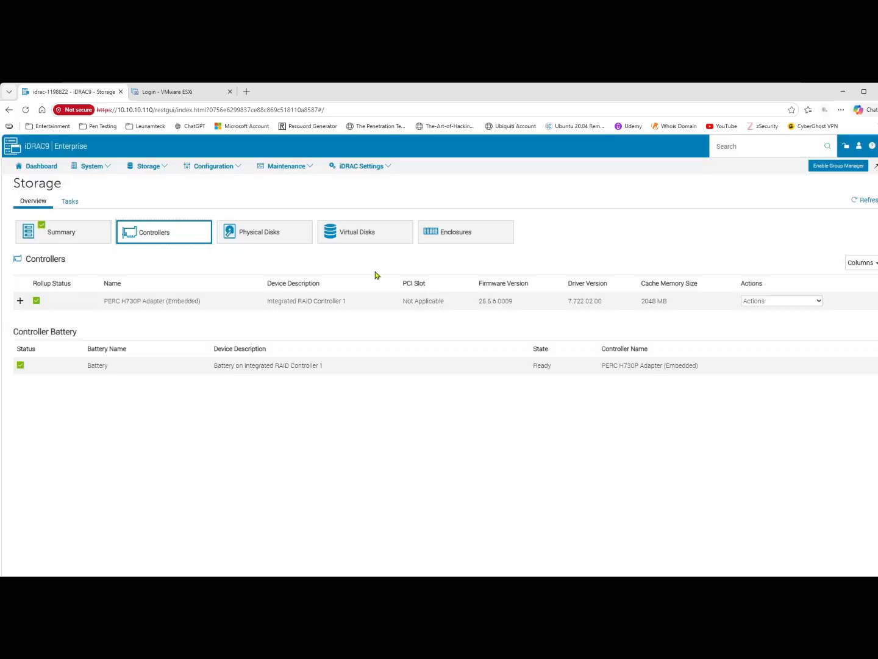
left_click(781, 302)
left_click(777, 341)
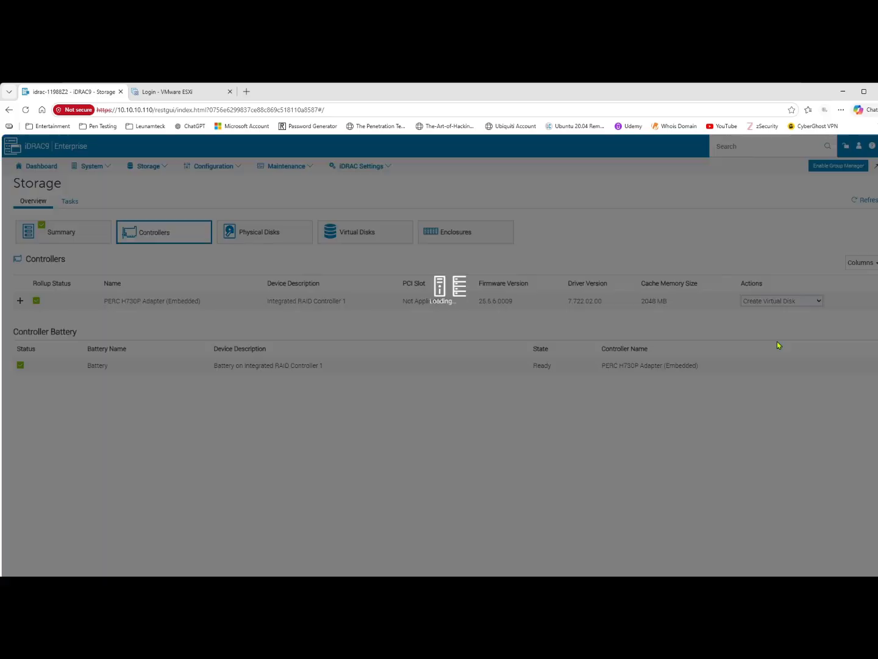
left_click(467, 221)
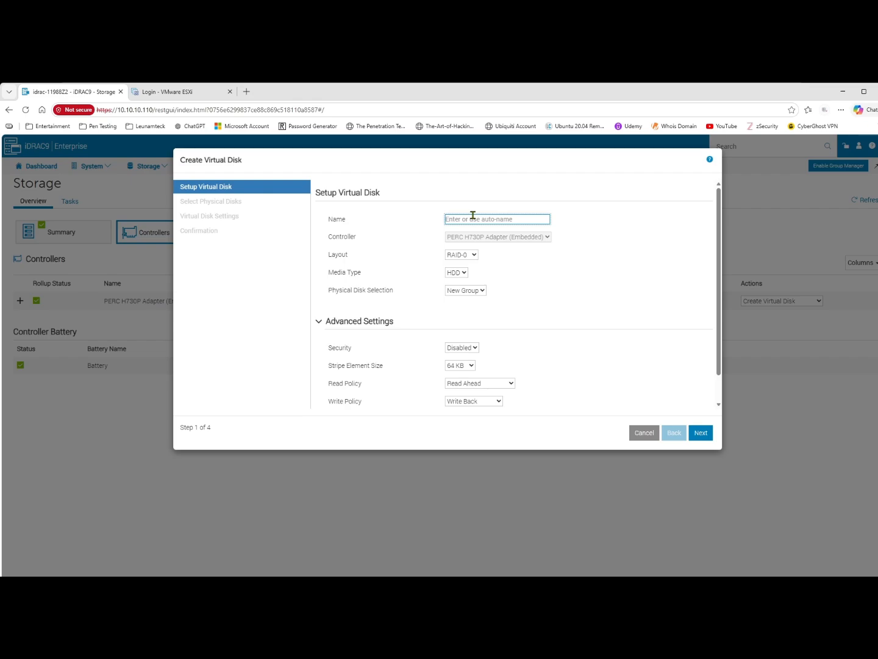
Name the new RAID-0 virtual disk V-First and advance to Select Physical Disks.
type("M")
type("-D")
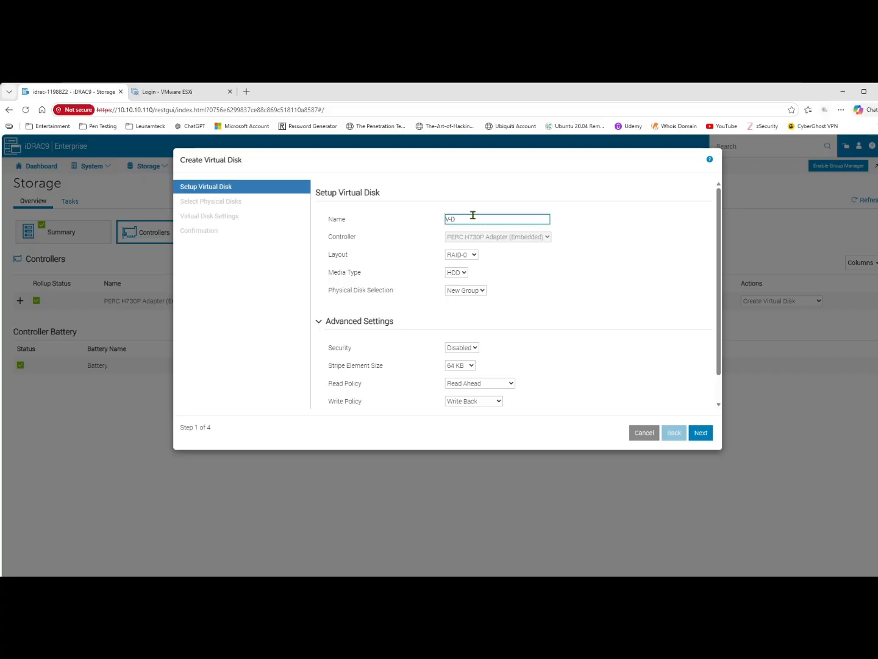
key("BackSpace")
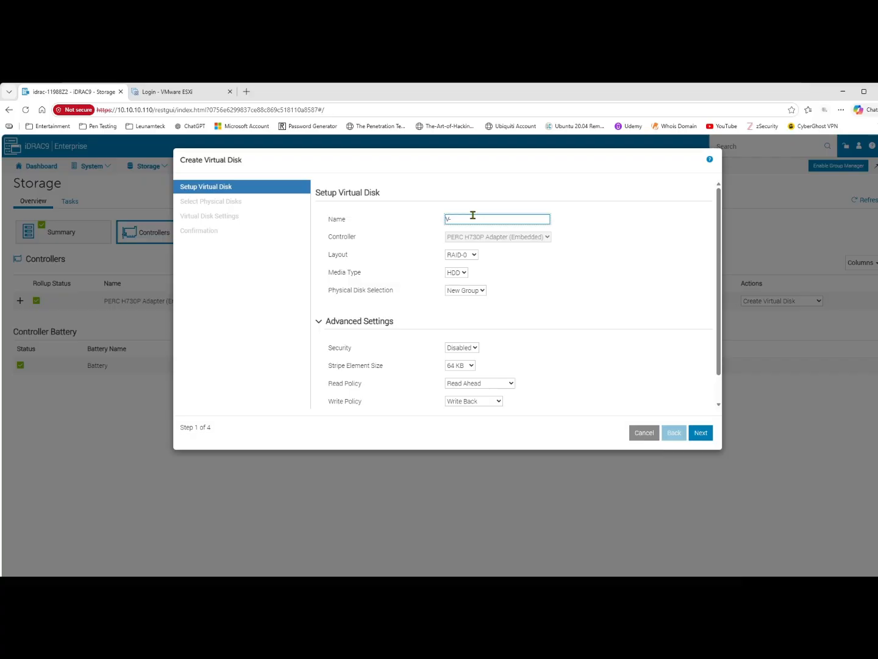
type("First")
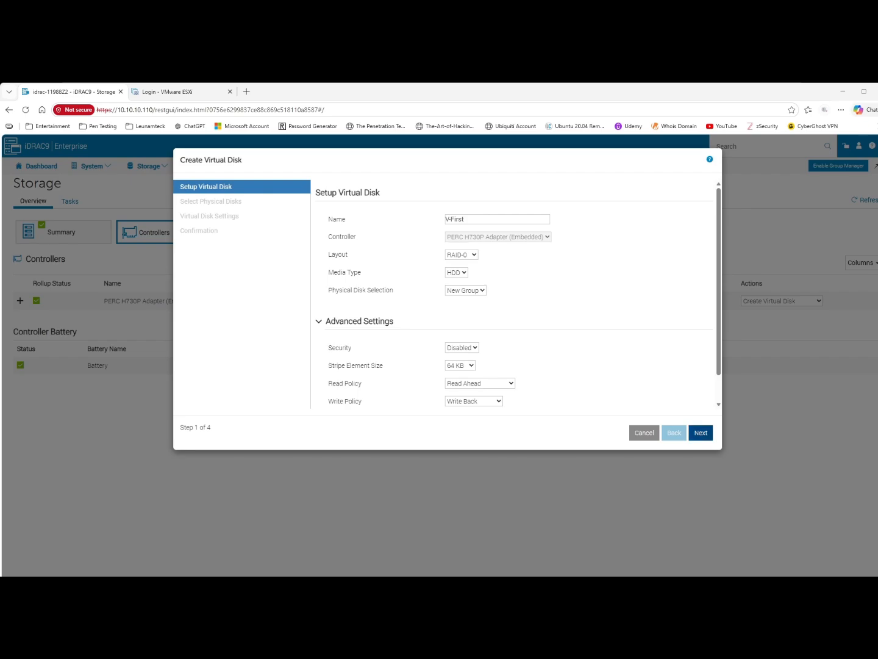
left_click(701, 432)
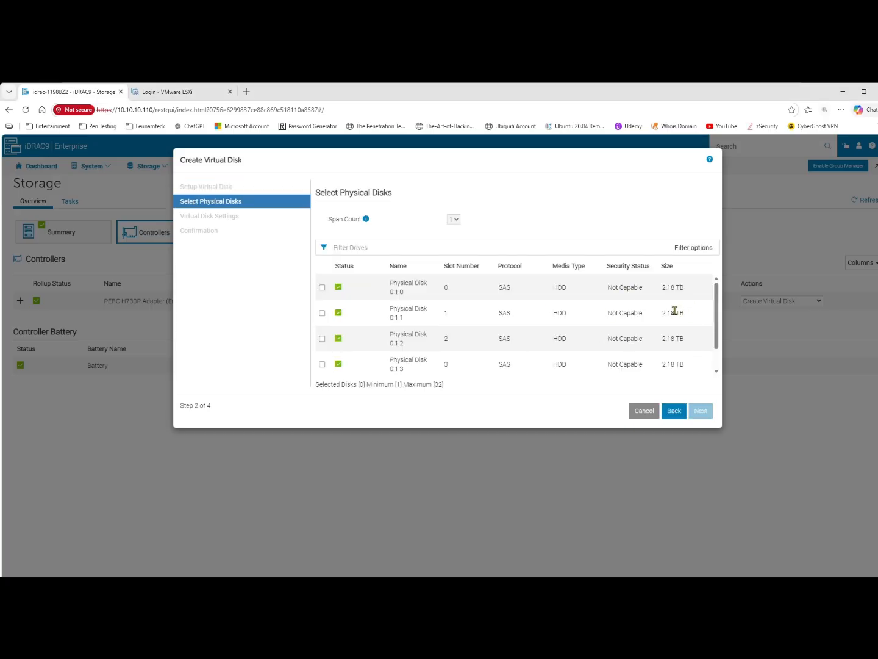
Tick Physical Disks 0:1:1, 0:1:2, 0:1:3 and 0:1:4 for the new virtual disk.
scroll(662, 324, "down", 1)
scroll(662, 324, "up", 1)
scroll(662, 324, "down", 1)
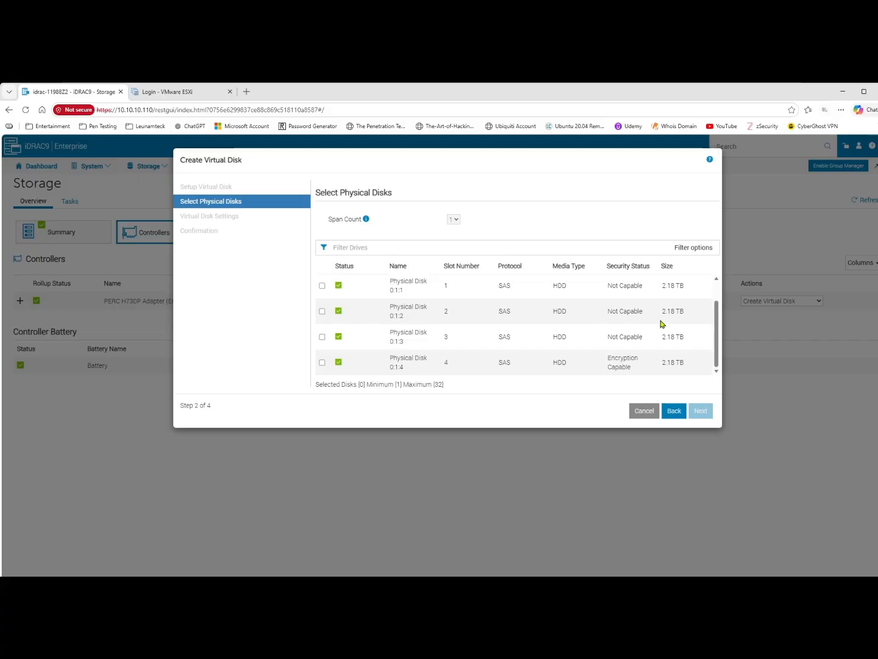
scroll(663, 324, "up", 1)
scroll(662, 324, "down", 1)
scroll(622, 366, "up", 1)
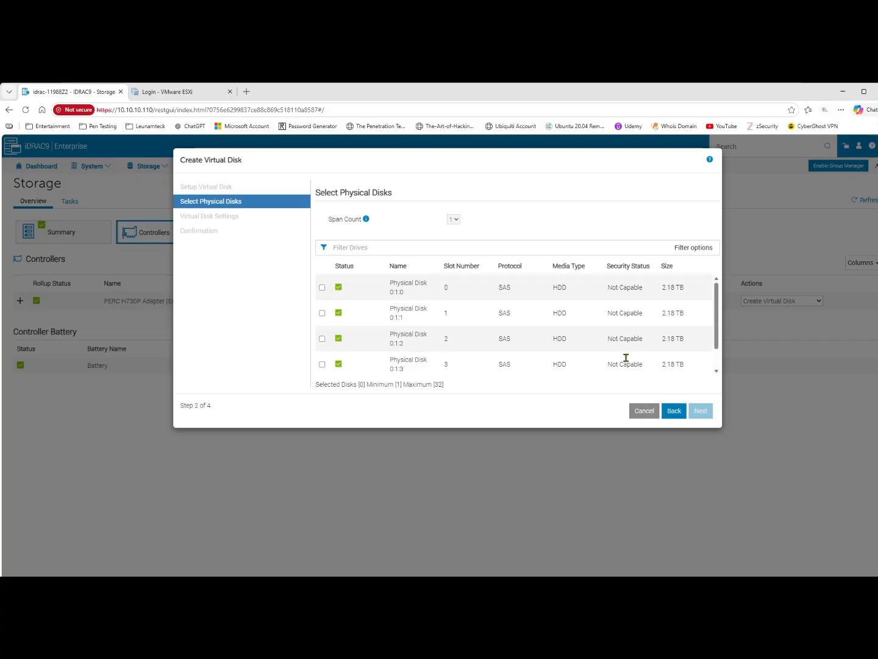
scroll(621, 366, "down", 1)
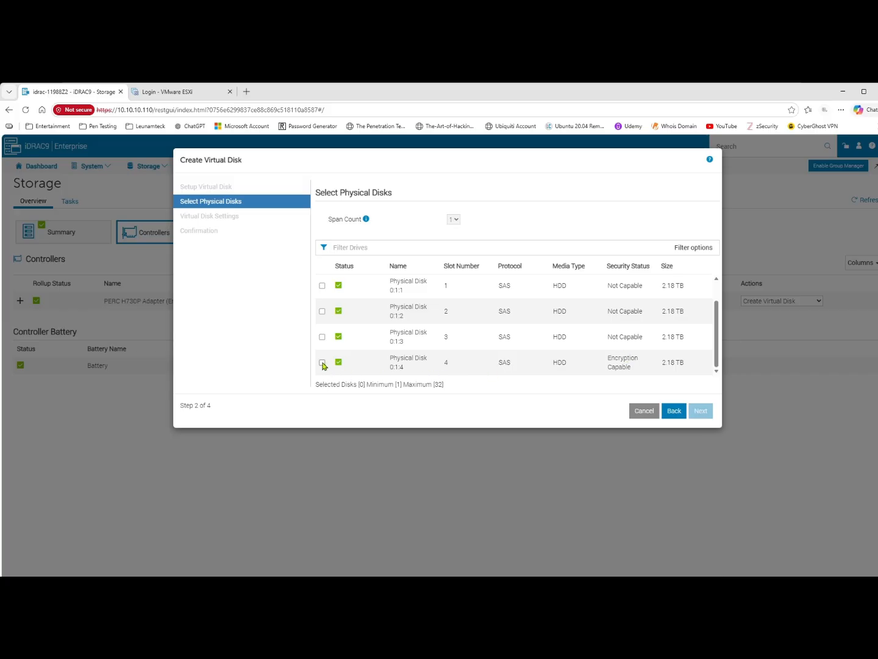
left_click(322, 286)
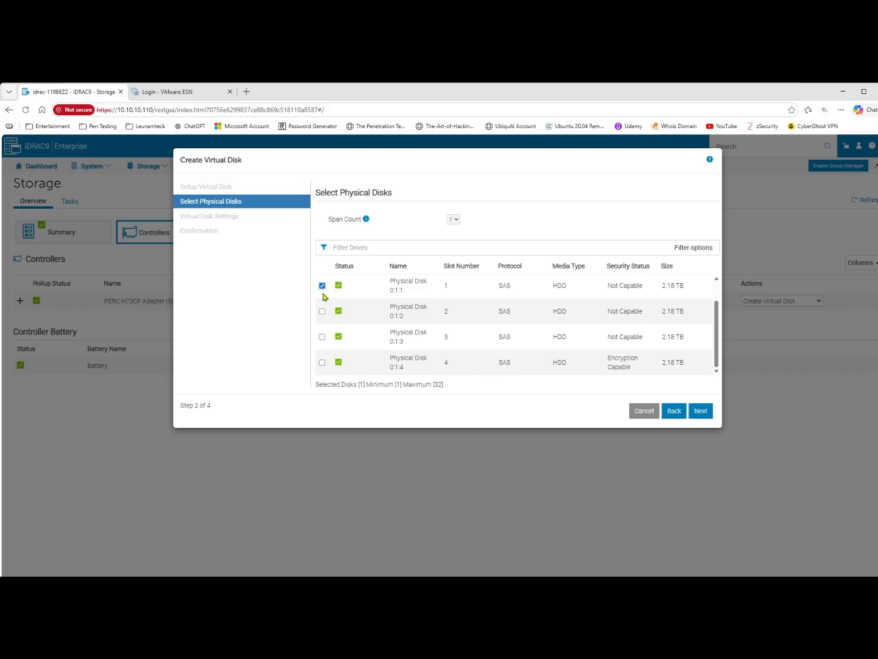
left_click(322, 311)
left_click(322, 337)
left_click(322, 362)
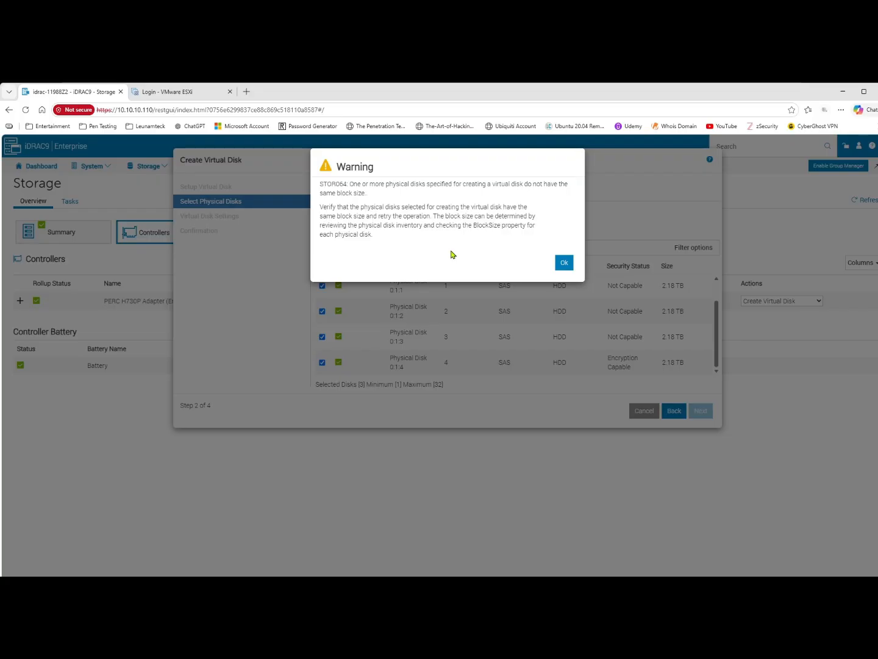
Dismiss the block-size warnings and add Physical Disk 0:1:0 to the selection.
left_click(565, 264)
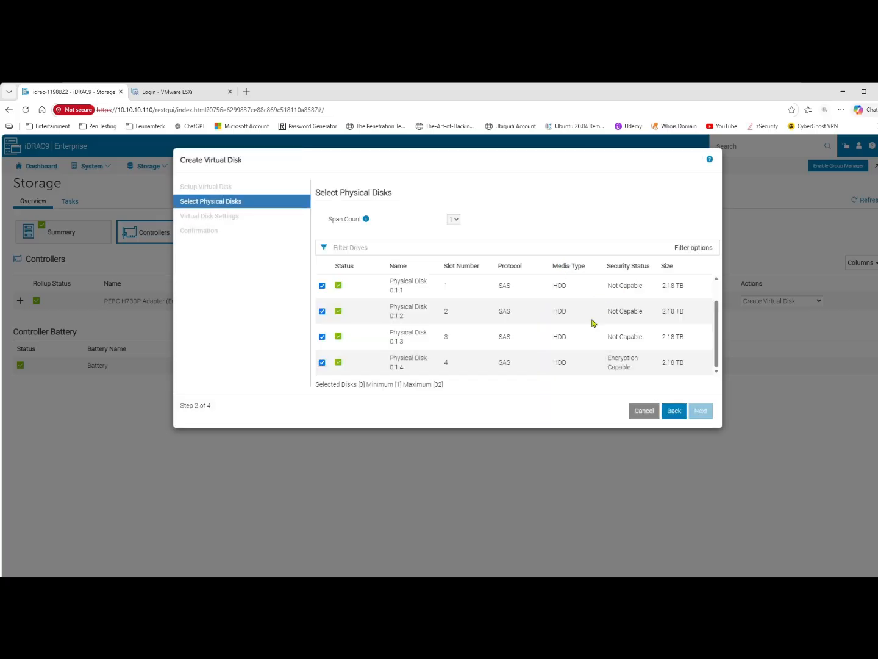
scroll(531, 330, "up", 1)
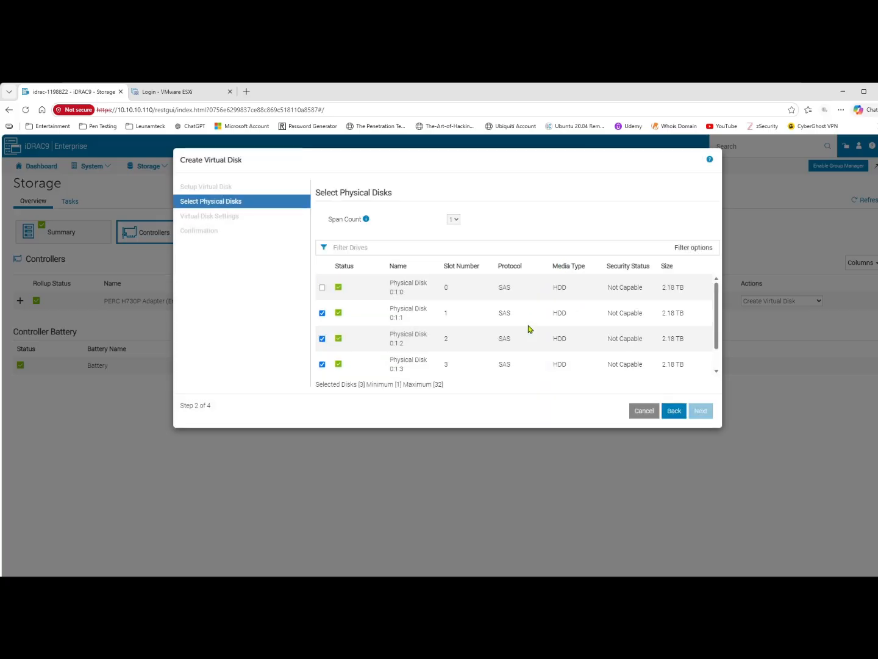
left_click(322, 287)
left_click(563, 263)
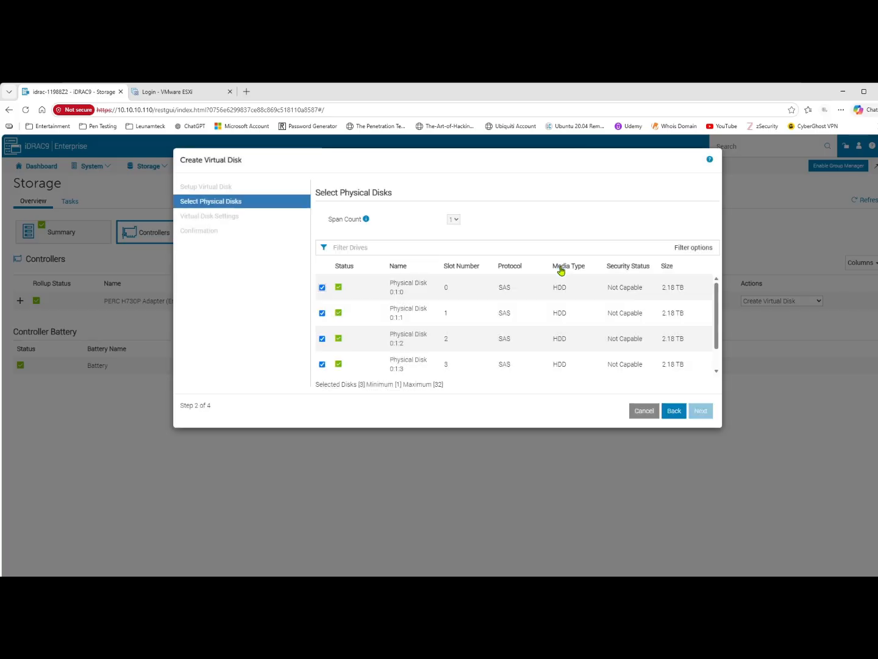
Untick Physical Disk 0:1:4, leaving disks 0:1:0 through 0:1:3 selected.
scroll(648, 294, "down", 1)
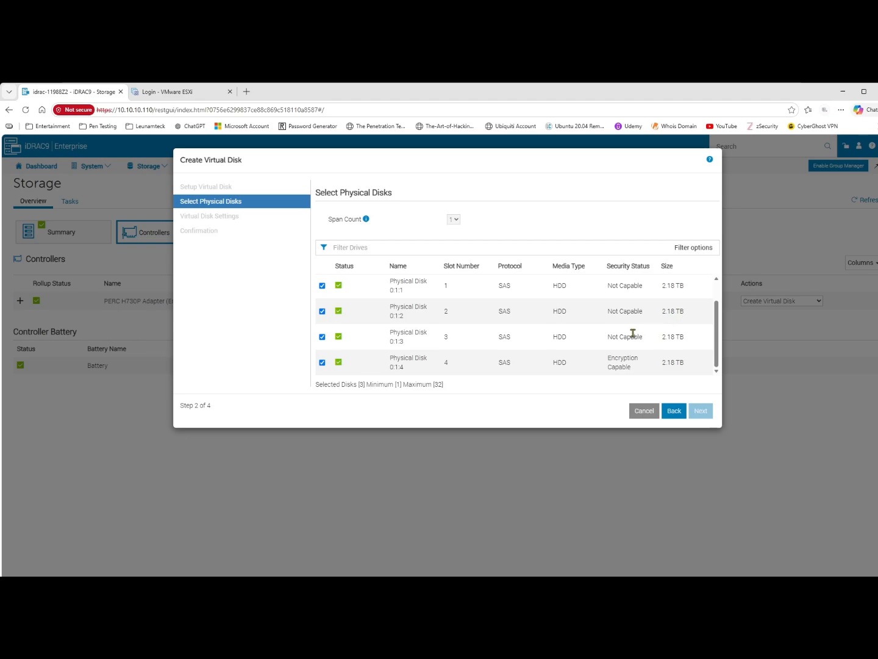
scroll(634, 333, "up", 1)
scroll(633, 333, "down", 1)
scroll(633, 334, "up", 1)
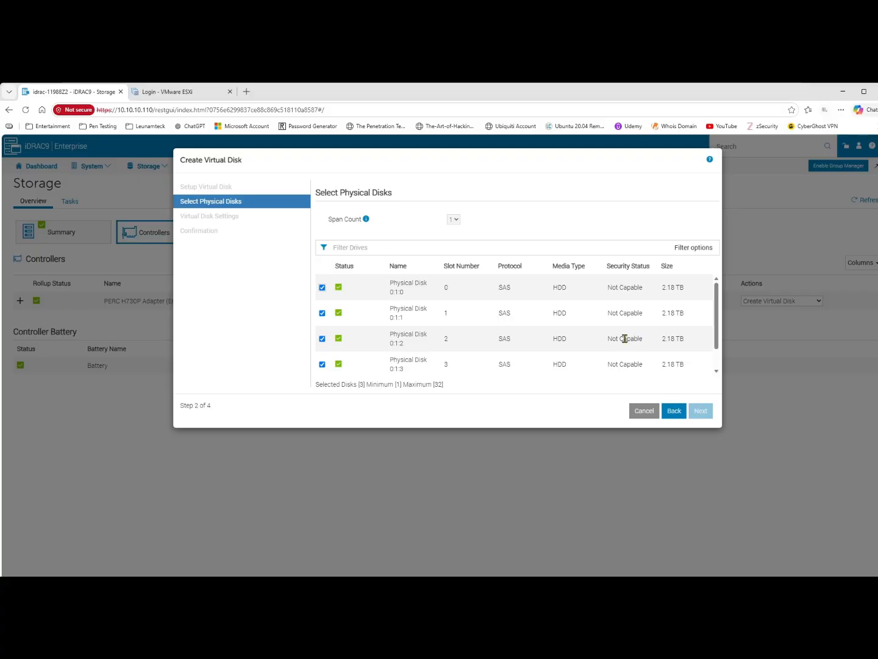
scroll(623, 338, "down", 1)
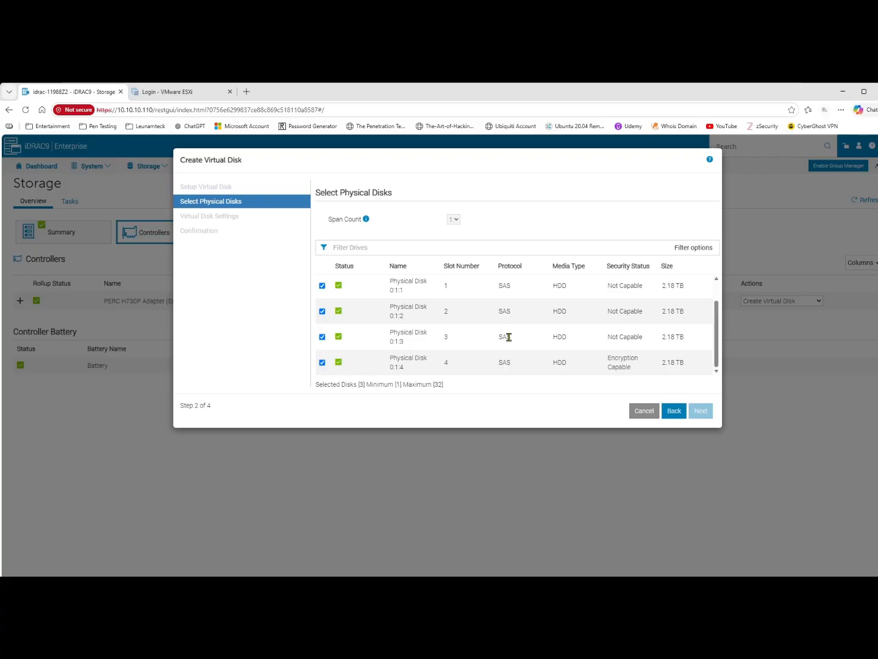
scroll(393, 346, "up", 1)
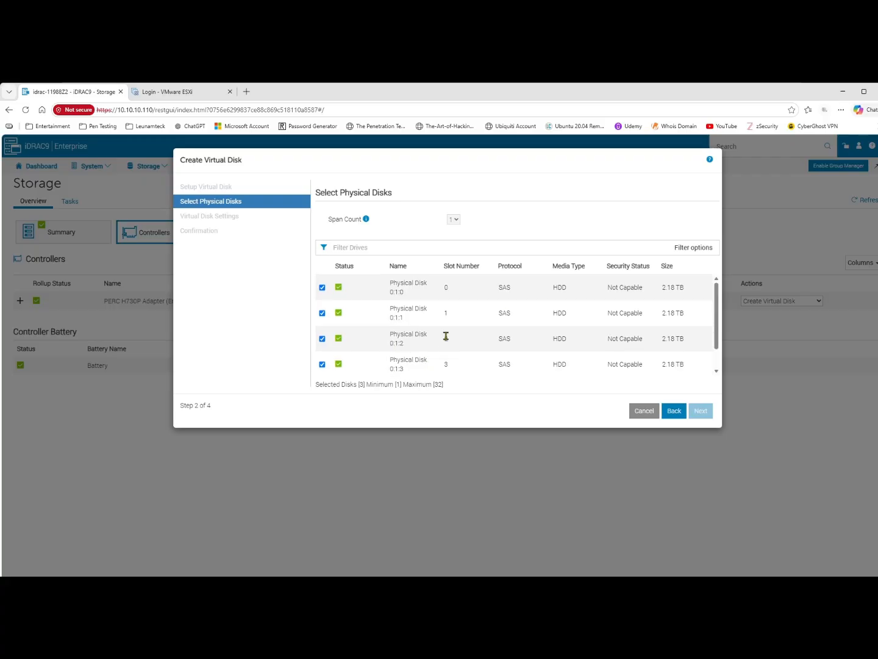
scroll(640, 333, "down", 1)
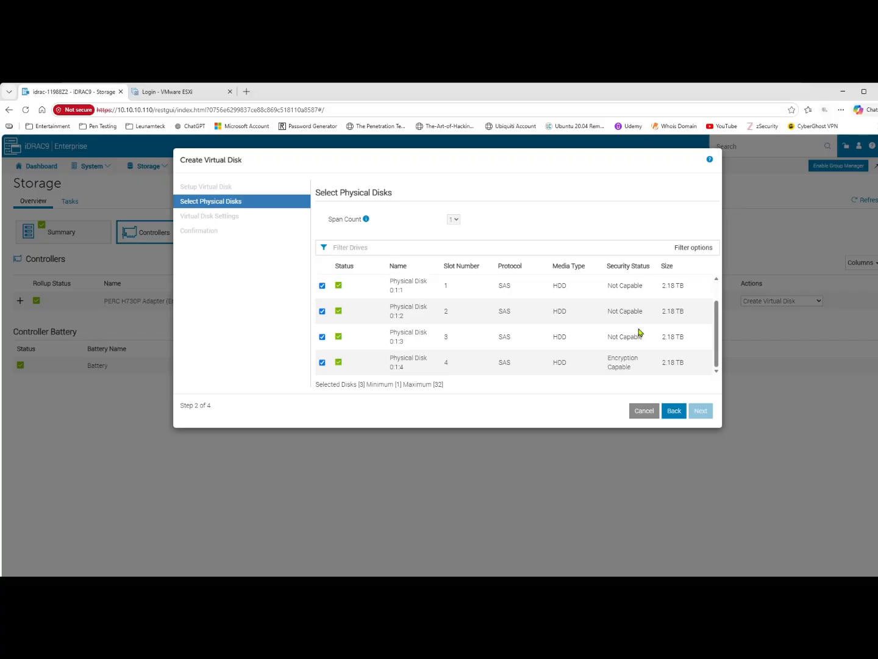
left_click(324, 363)
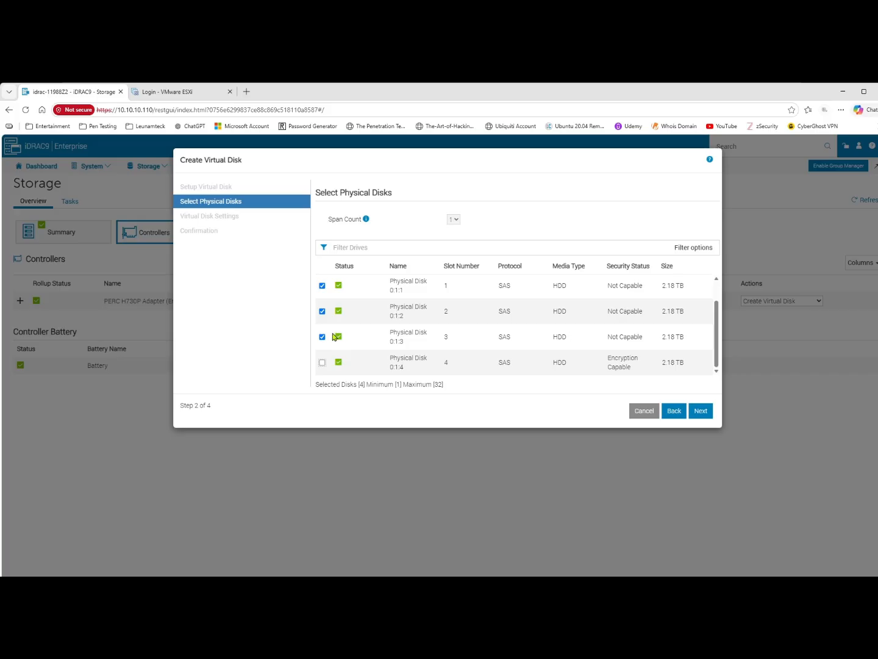
Re-toggle disk 0:1:3 and tick disk 0:1:4 again, triggering the STOR064 warning.
left_click(323, 338)
left_click(323, 338)
left_click(322, 363)
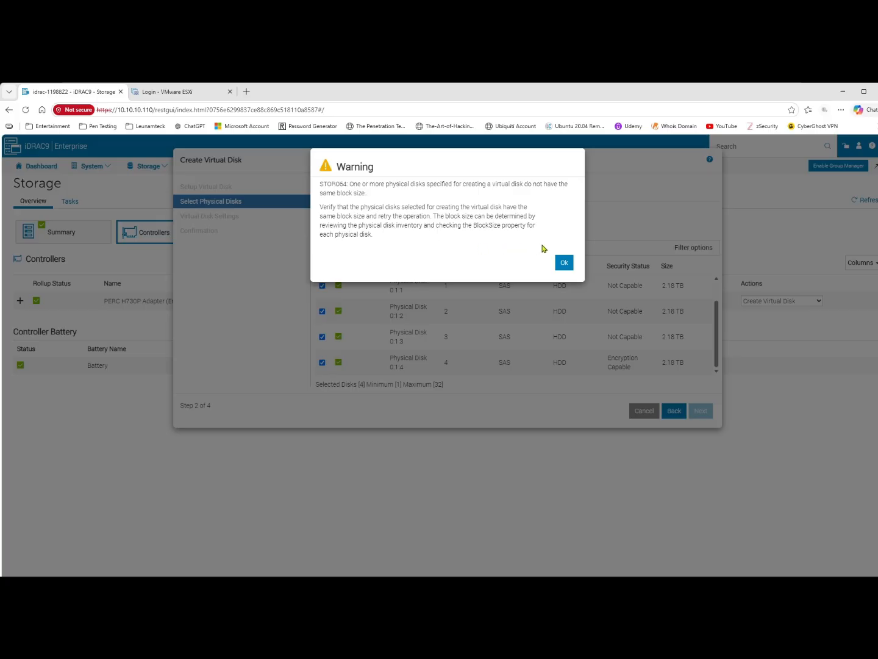
Dismiss the STOR064 block-size mismatch warning, which appears twice.
left_click(558, 263)
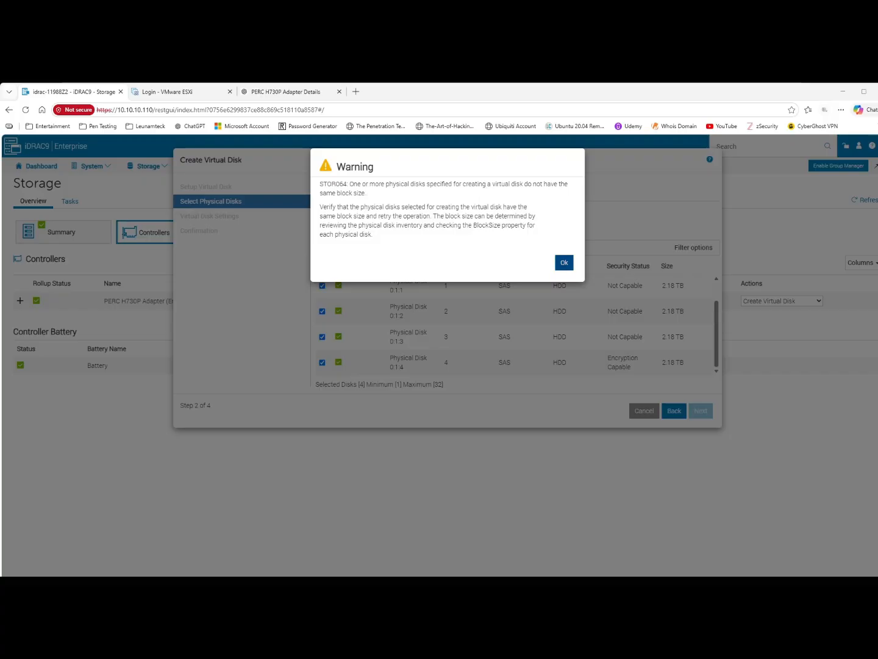
left_click(565, 262)
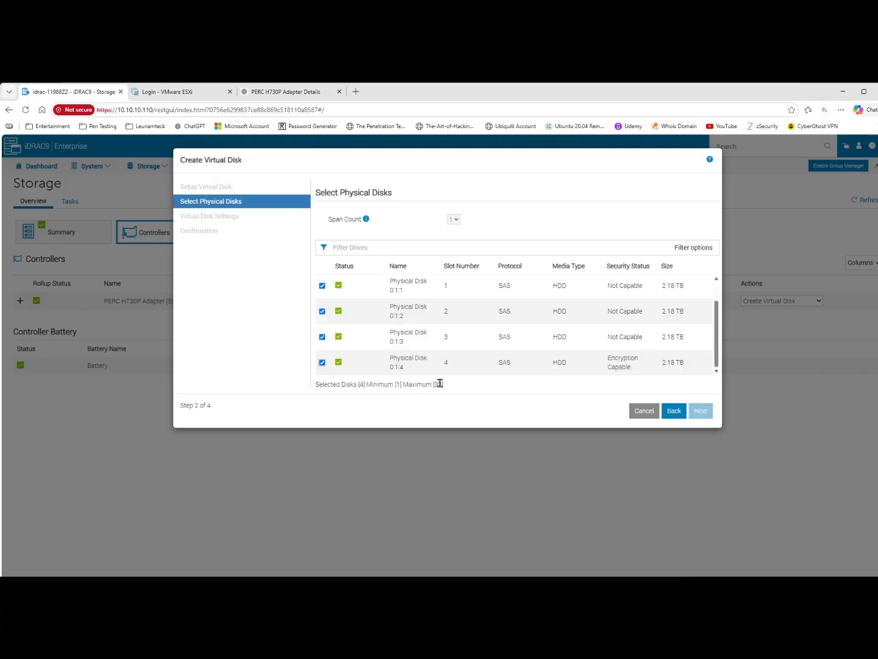
Untick disk 0:1:4, add the V-First creation to pending, apply it now and view the Job Queue.
left_click(323, 362)
left_click(709, 414)
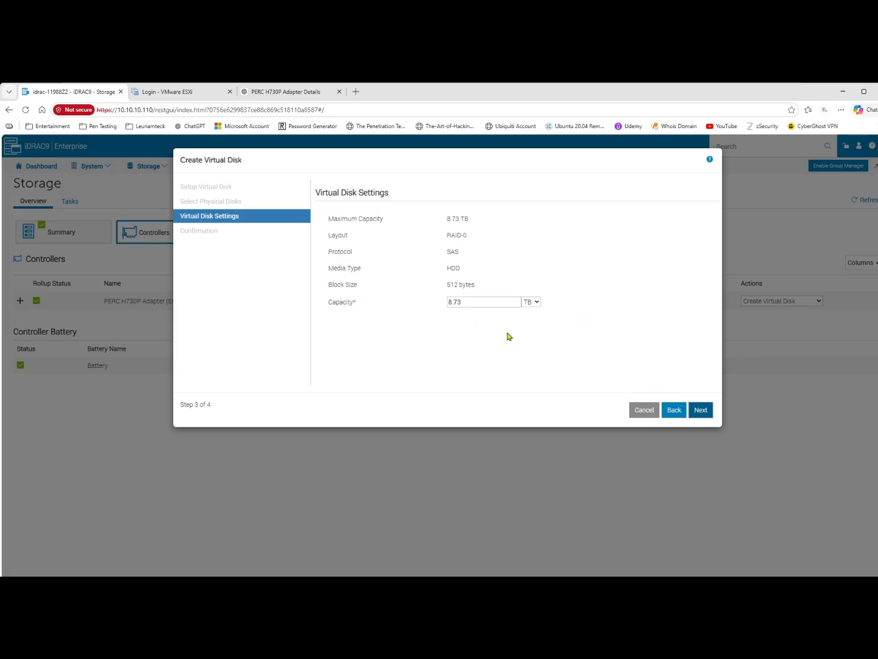
left_click(701, 411)
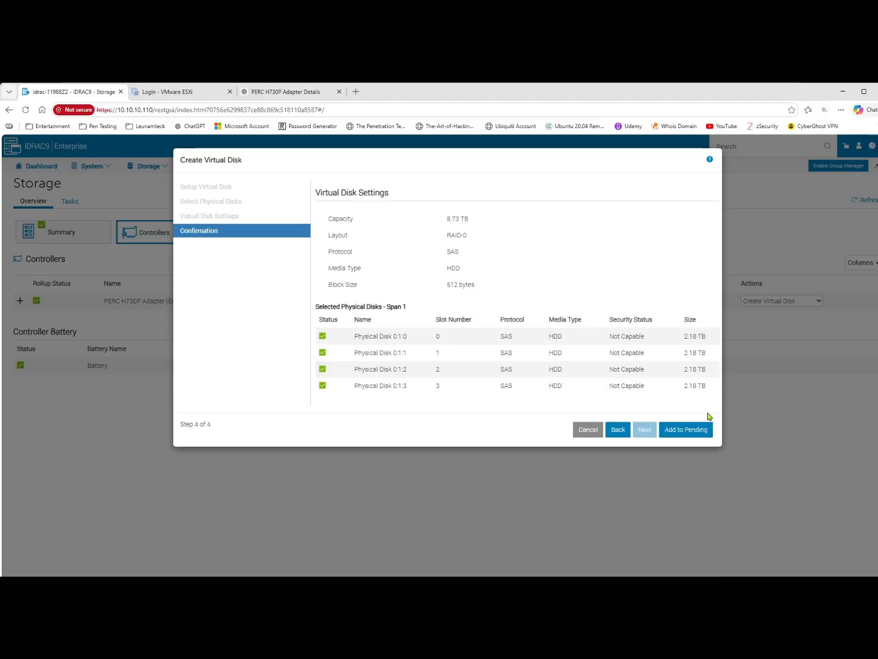
left_click(684, 431)
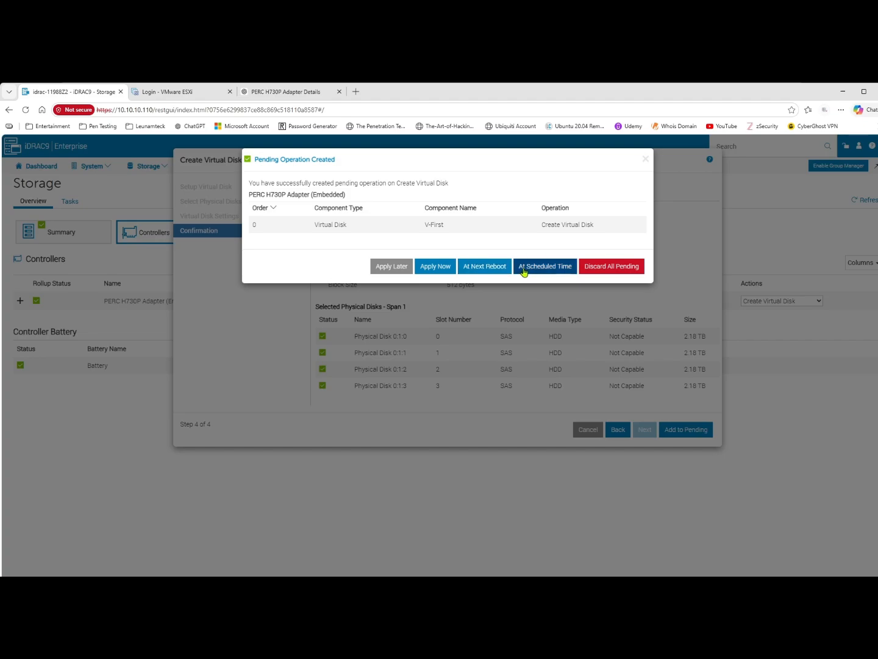
left_click(442, 269)
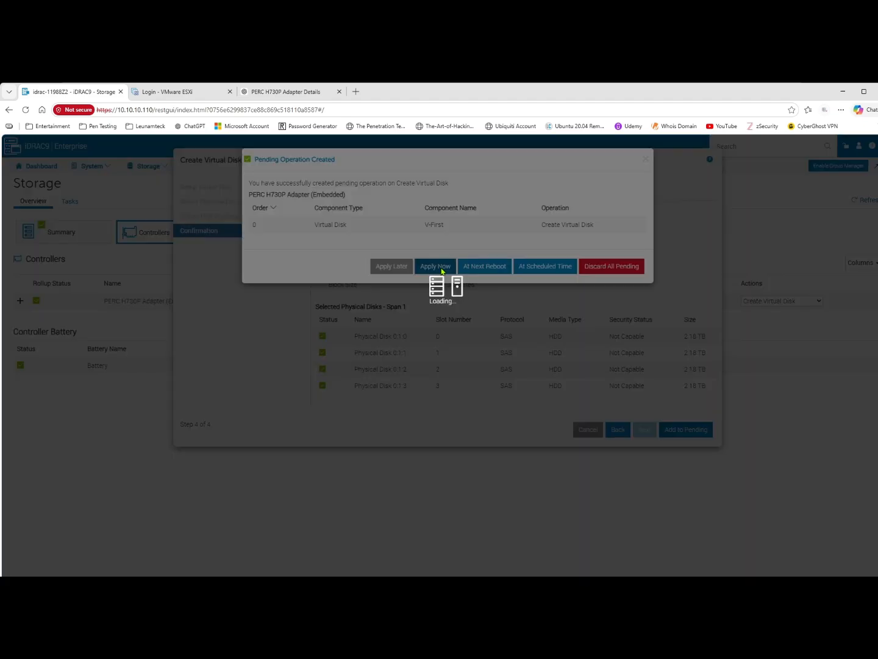
left_click(532, 226)
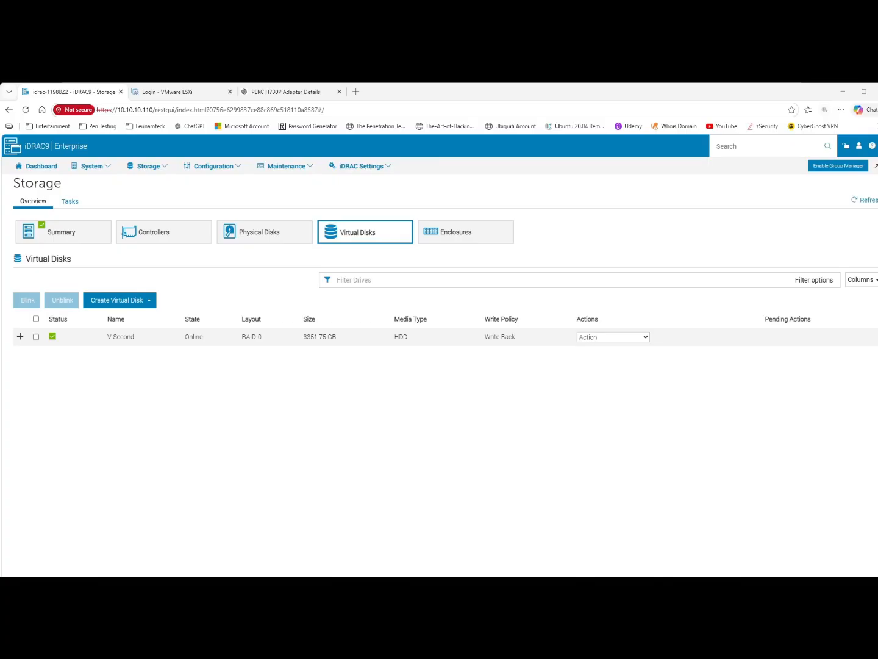
Return to the storage controllers and launch Create Virtual Disk on the PERC H730P.
left_click(414, 395)
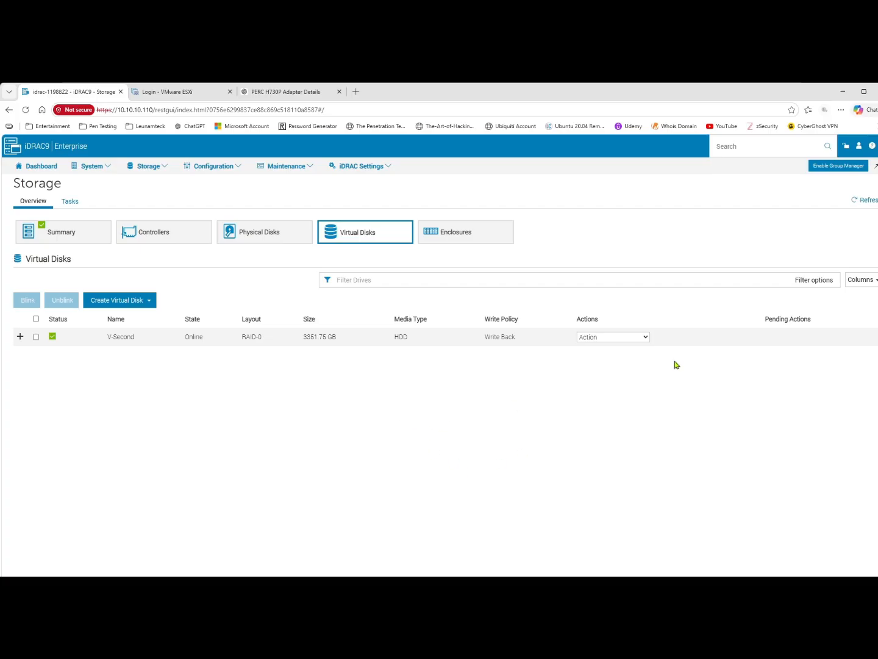
left_click(150, 233)
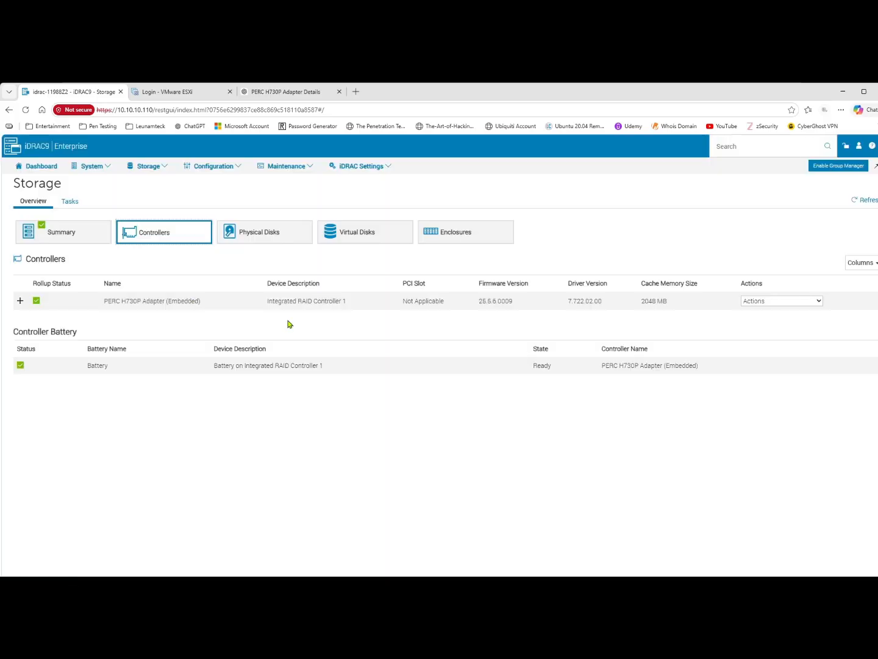
left_click(778, 345)
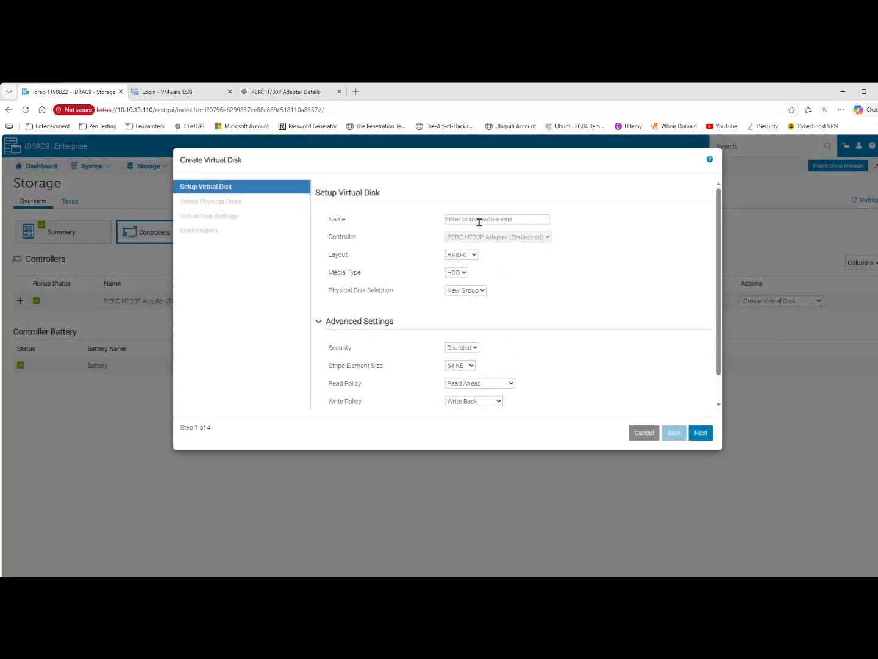
Name the virtual disk V-First and select Physical Disks 0:1:0 through 0:1:3.
left_click(480, 222)
type("V")
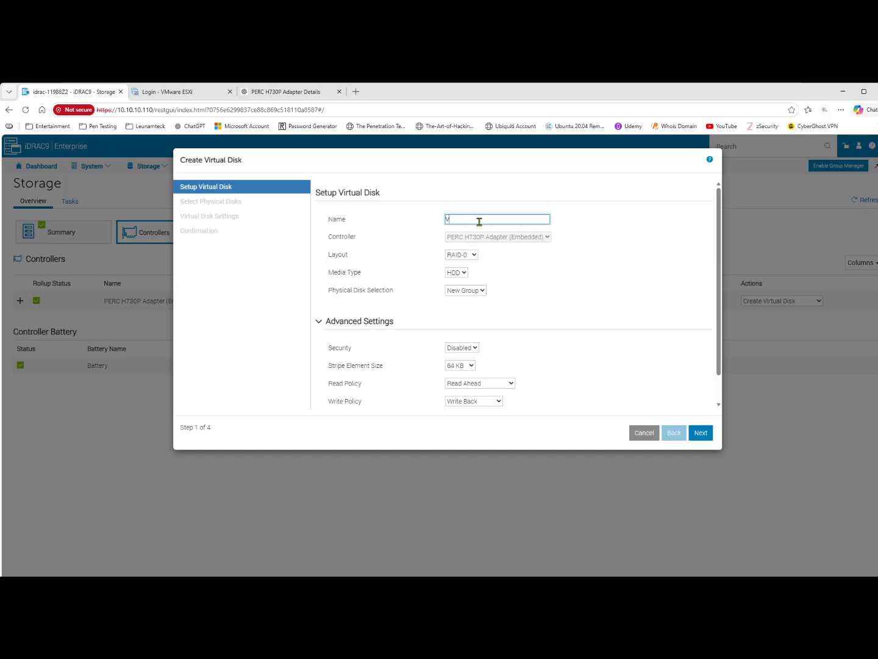
type("-First")
left_click(702, 433)
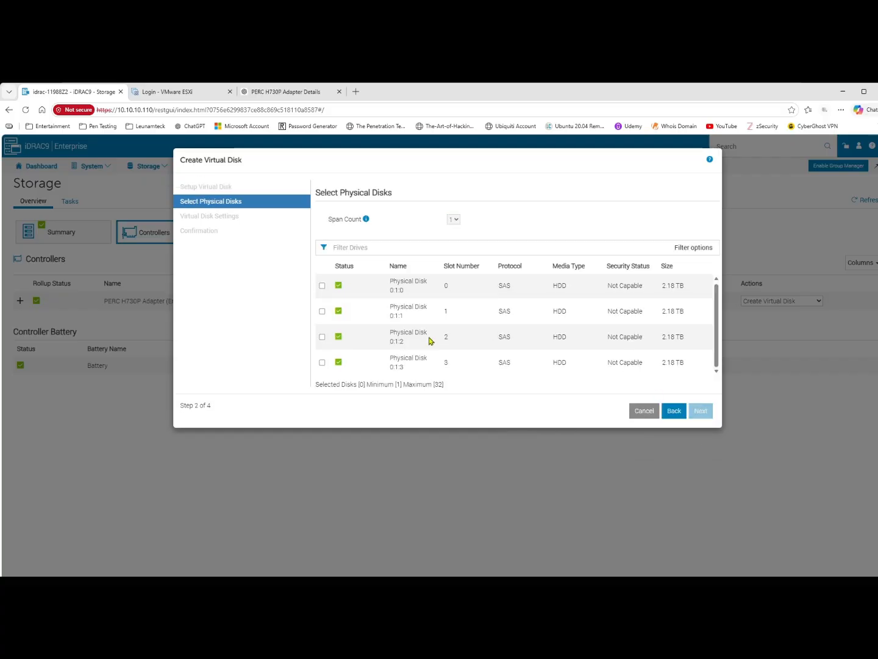
left_click(322, 364)
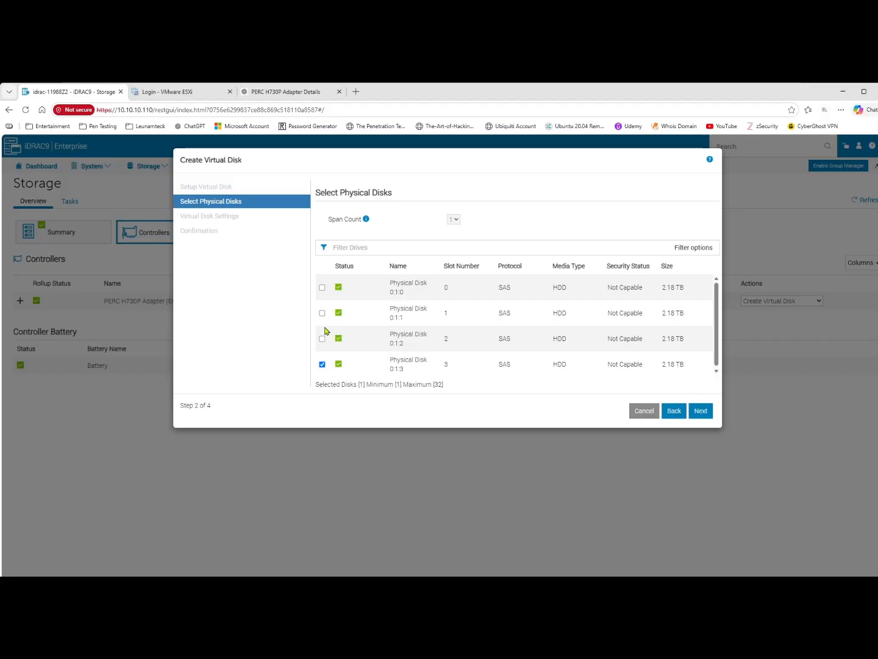
left_click(322, 339)
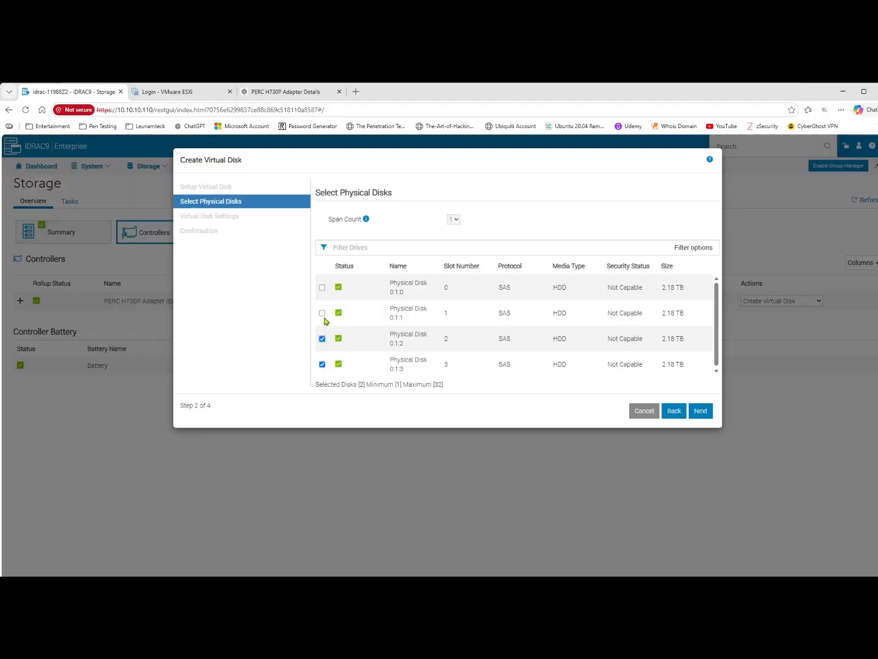
left_click(323, 313)
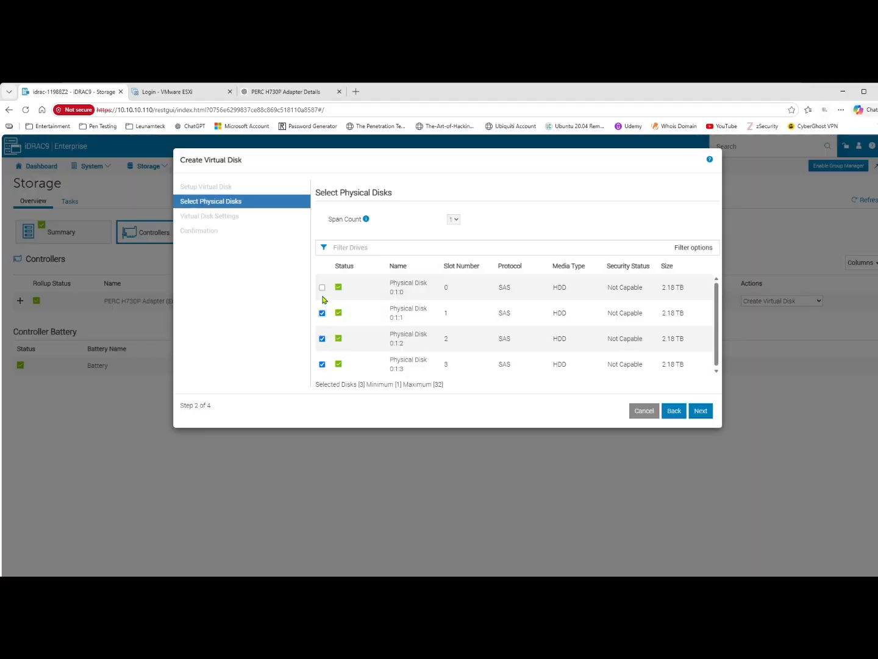
left_click(321, 288)
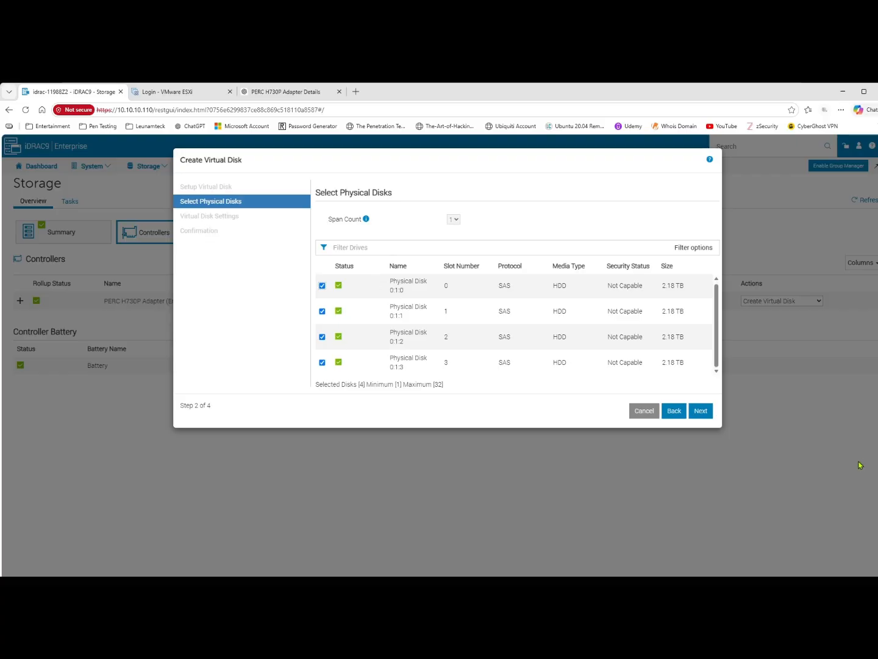
Confirm the settings, add the creation to pending, apply it now and view the Job Queue.
left_click(703, 412)
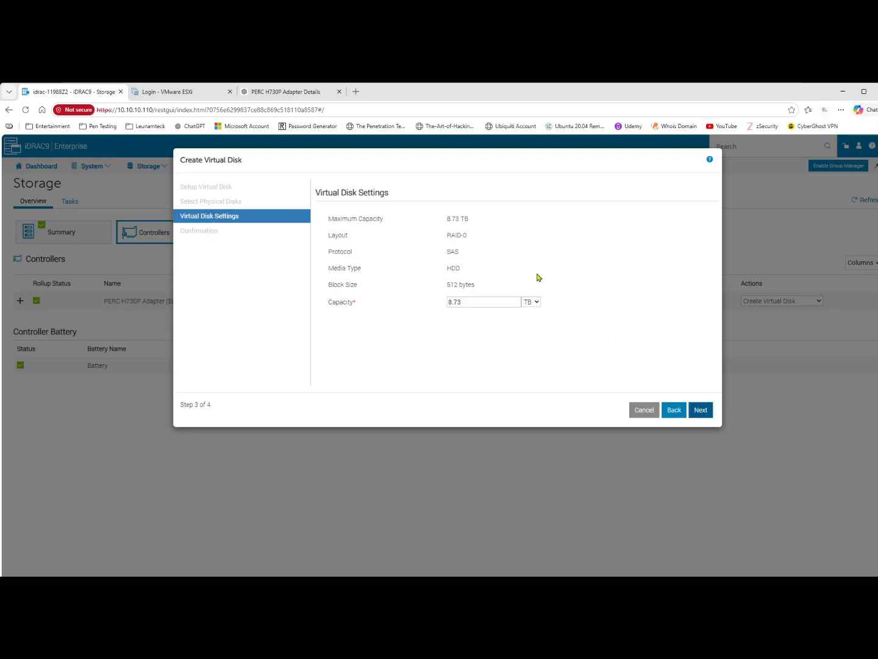
left_click(708, 415)
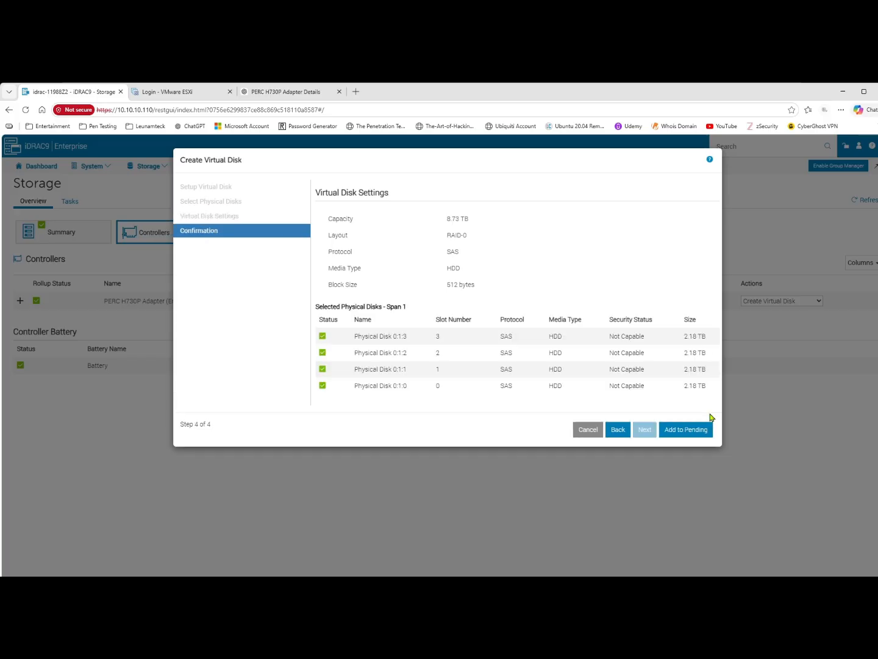
left_click(682, 435)
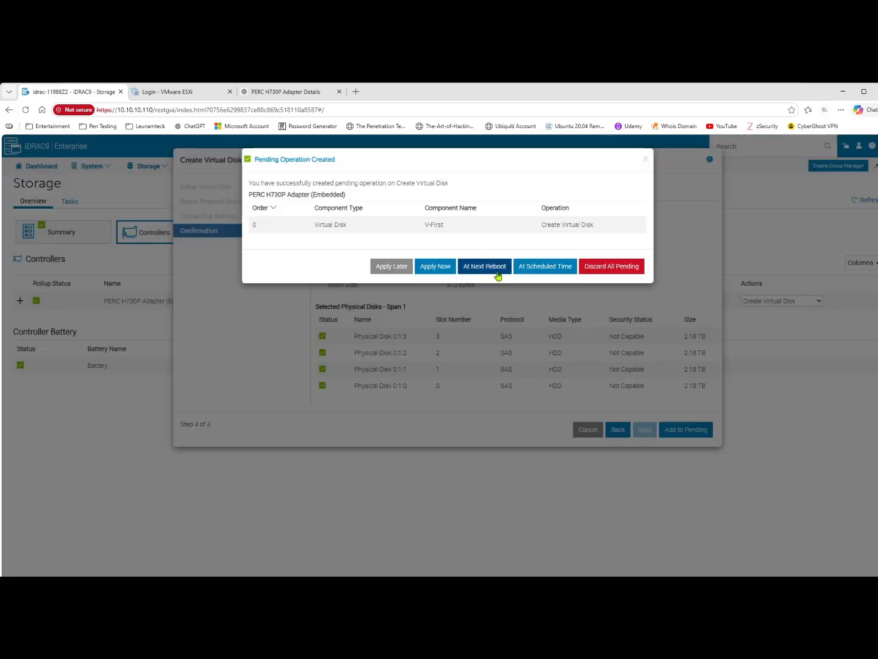
left_click(437, 266)
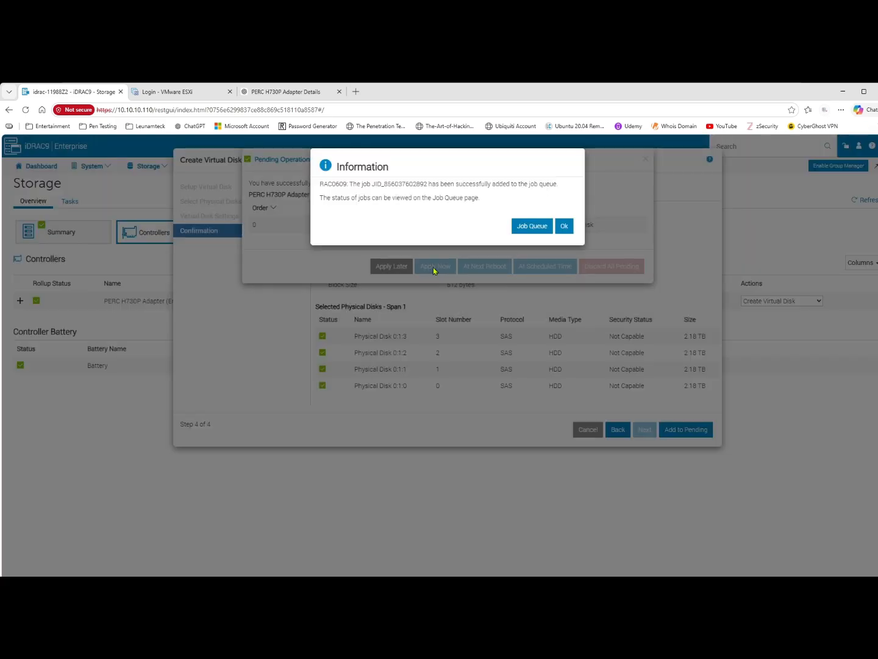
left_click(530, 226)
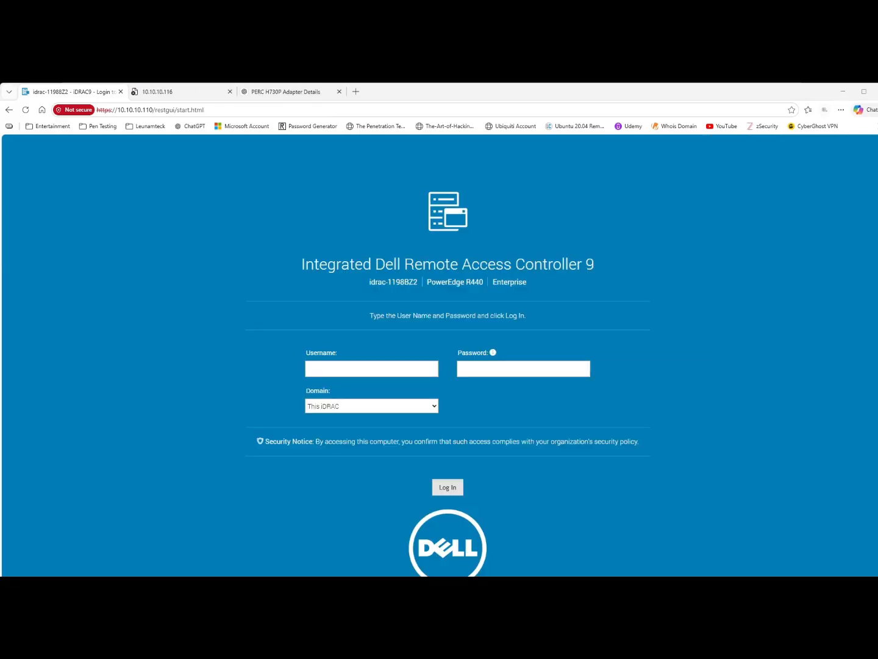
Log back into iDRAC with username root and the account password.
left_click(349, 366)
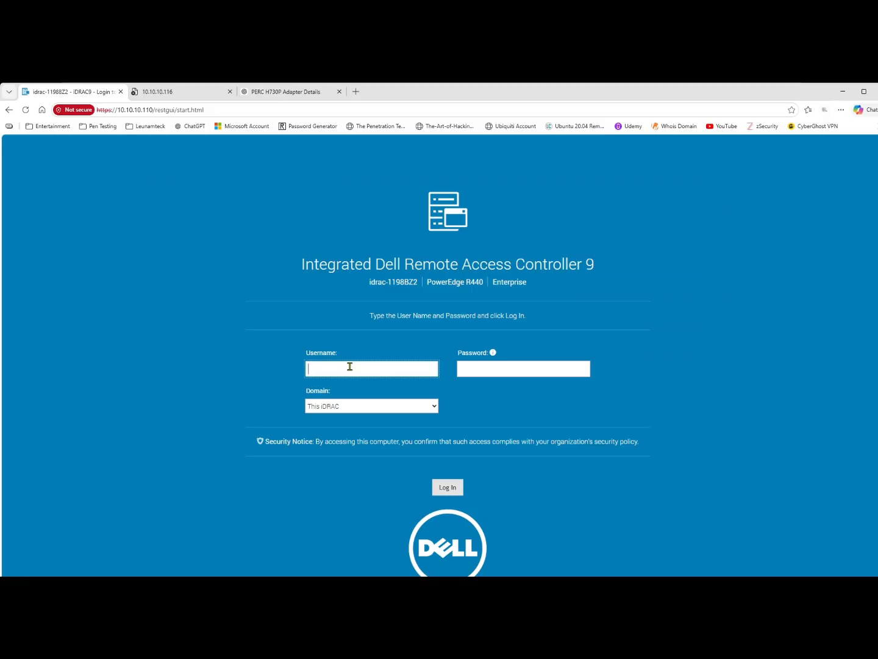
type("root")
key("Tab")
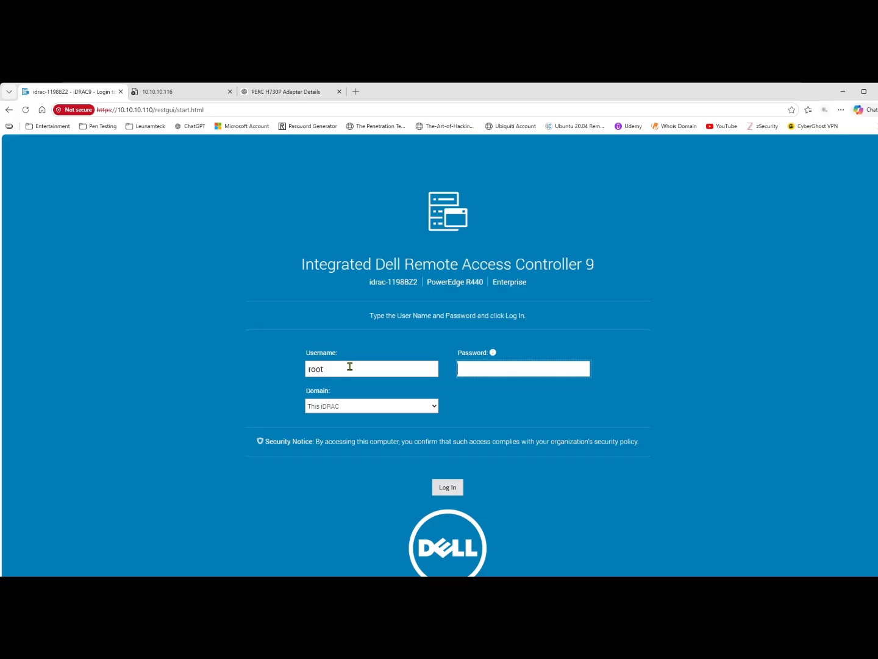
key("Return")
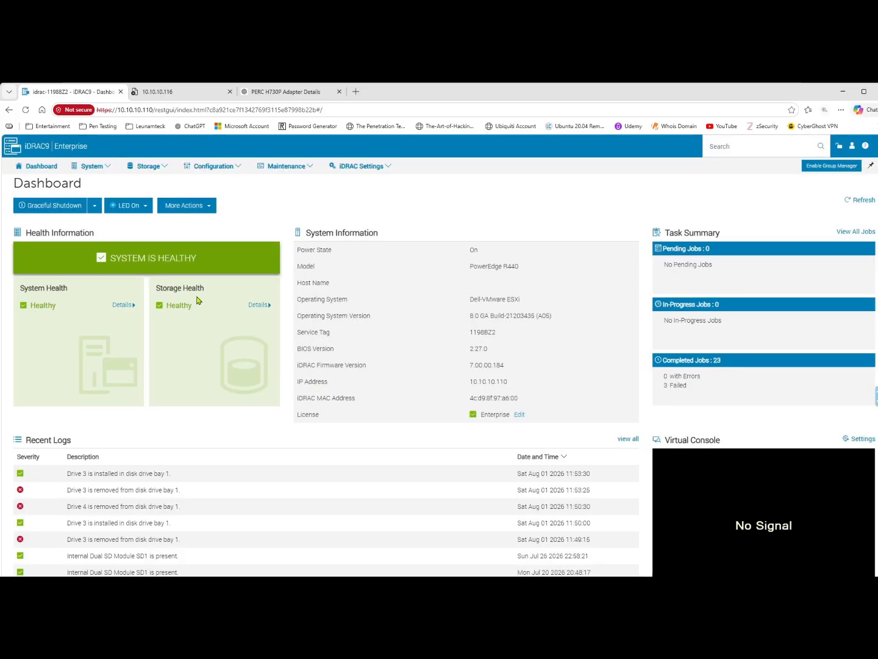
Check iDRAC storage controllers, physical disks and virtual disks (V-First, 8940 GB), then switch to the 10.10.10.116 tab.
left_click(148, 167)
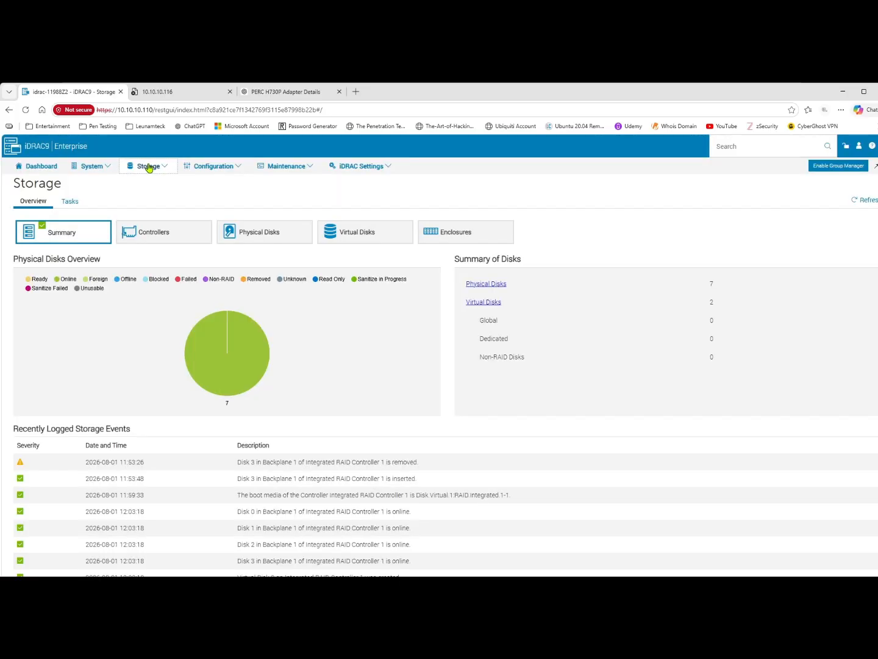
left_click(173, 238)
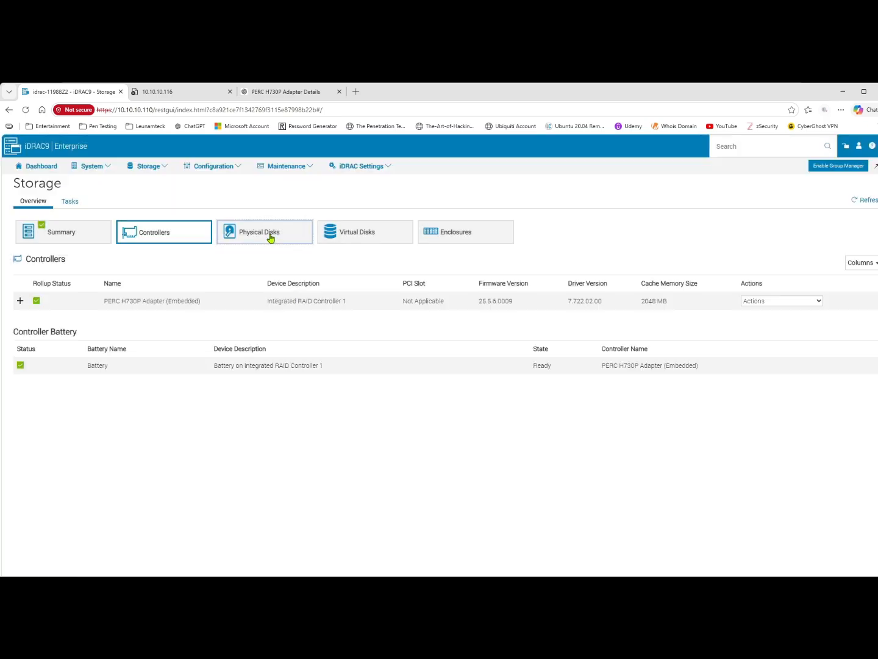
left_click(271, 239)
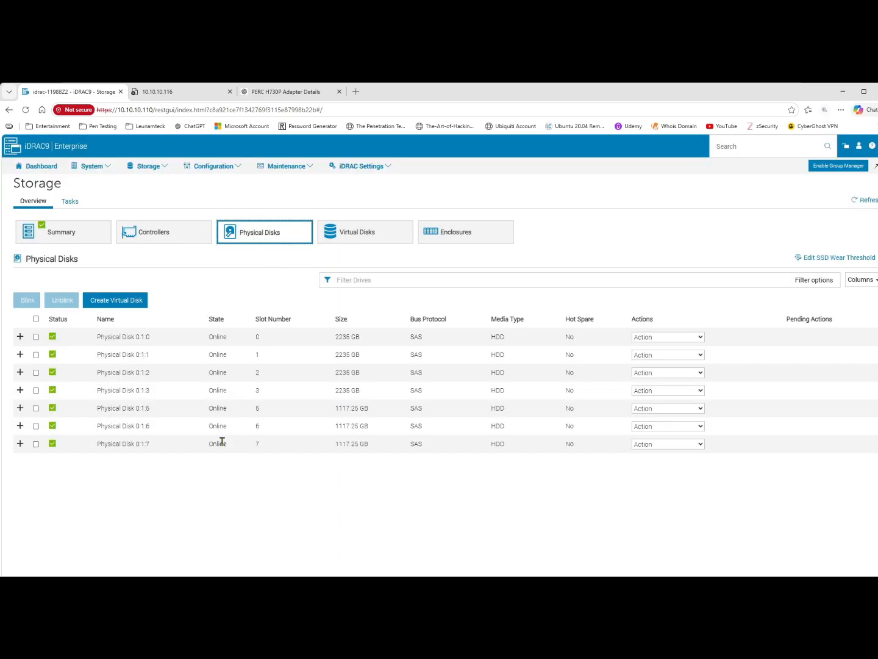
left_click(382, 232)
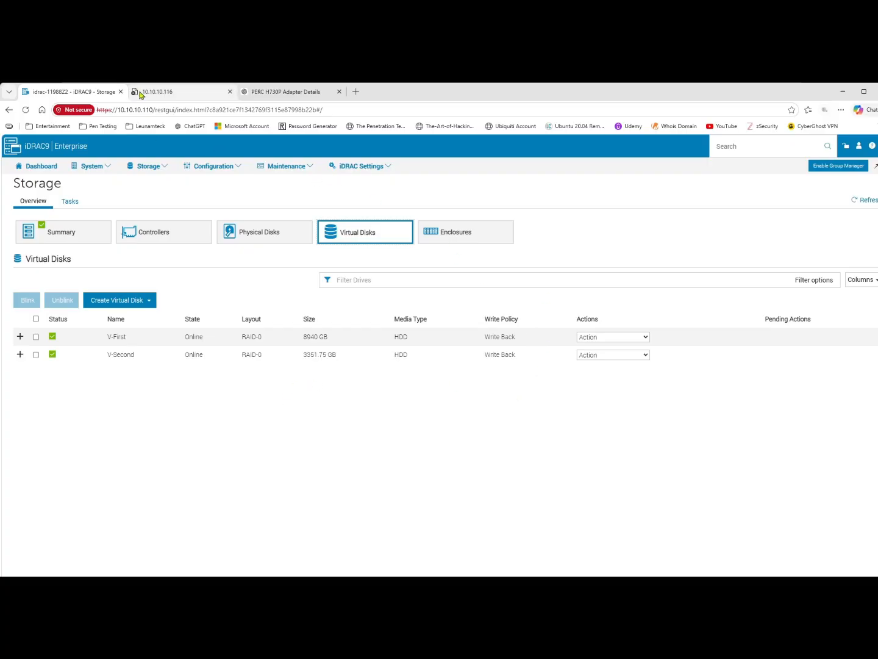
left_click(180, 94)
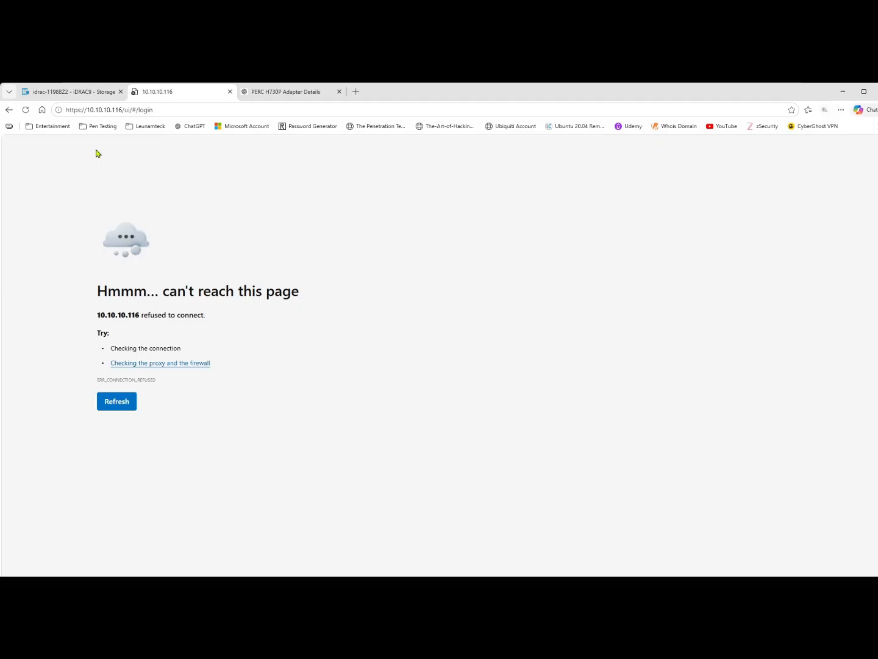
Reload the 10.10.10.116 page and log in to the ESXi host with the user name and password.
left_click(25, 110)
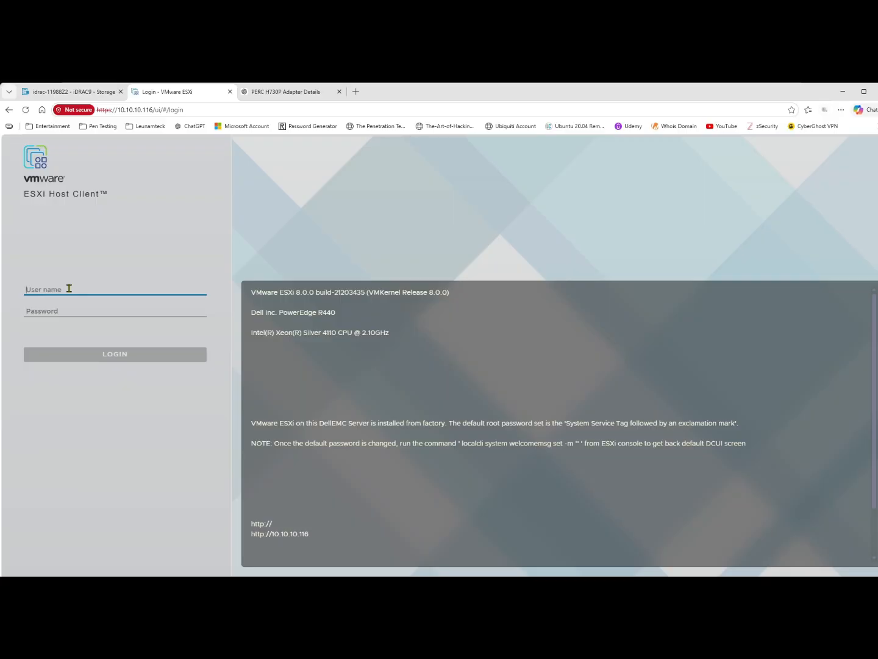
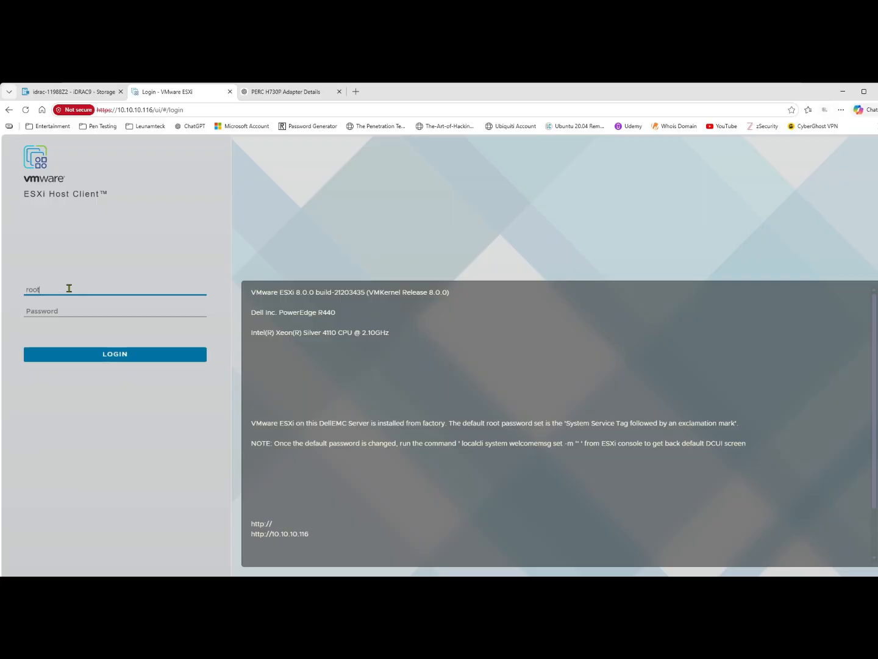
key("Tab")
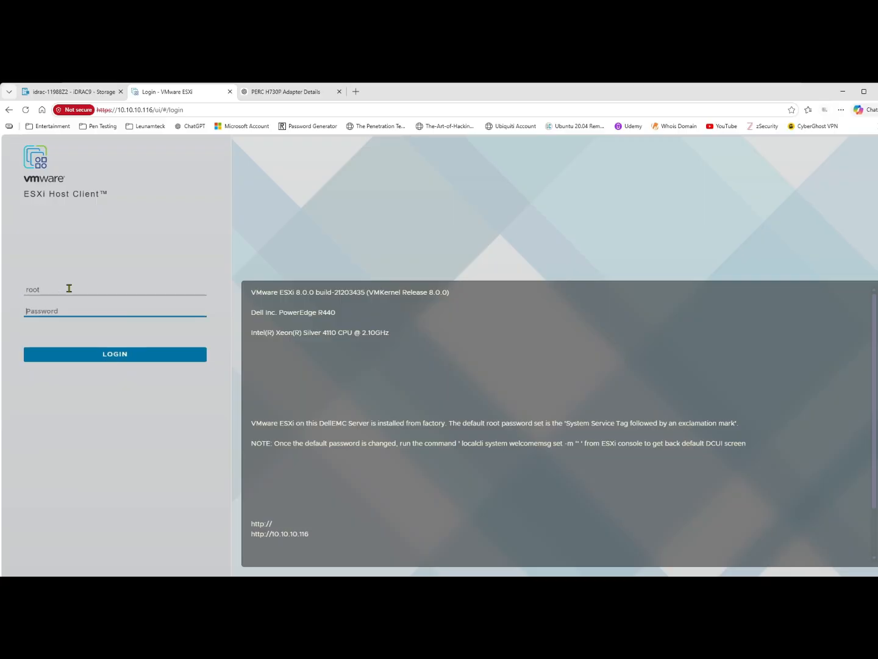
key("Return")
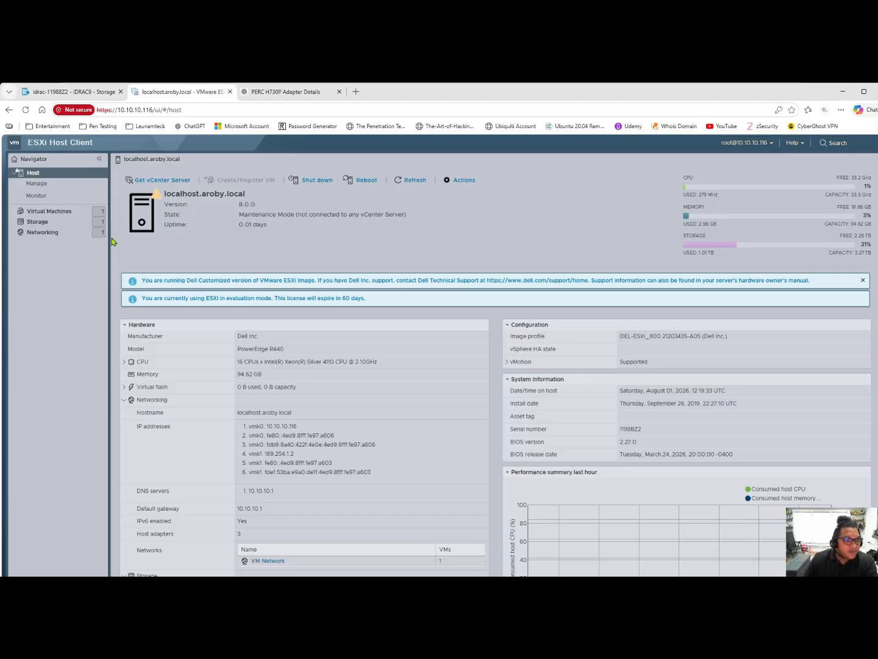
Set up a VMFS 6 datastore named 'media' using the full 8.73 TB Local DELL Disk.
left_click(49, 222)
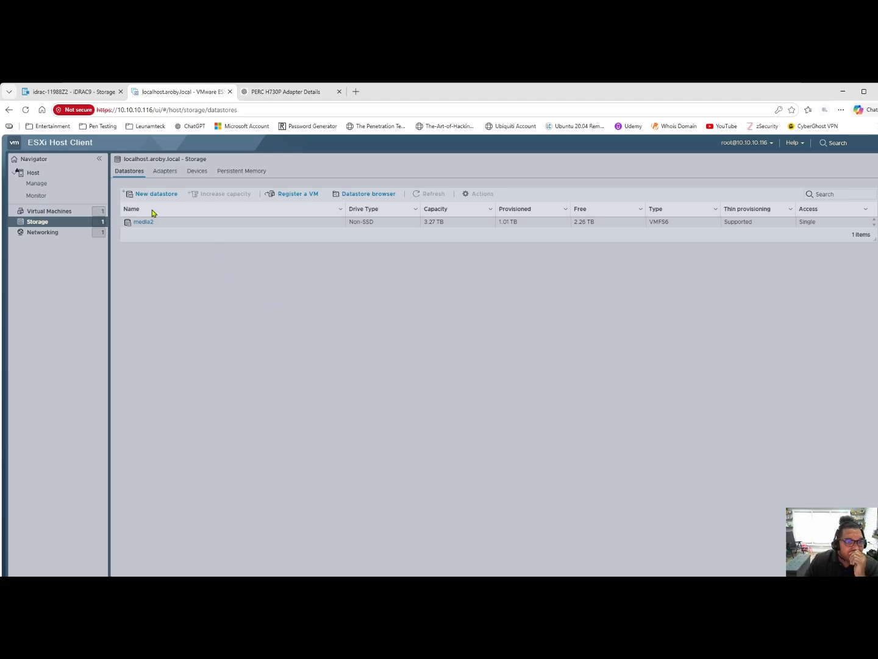
left_click(152, 194)
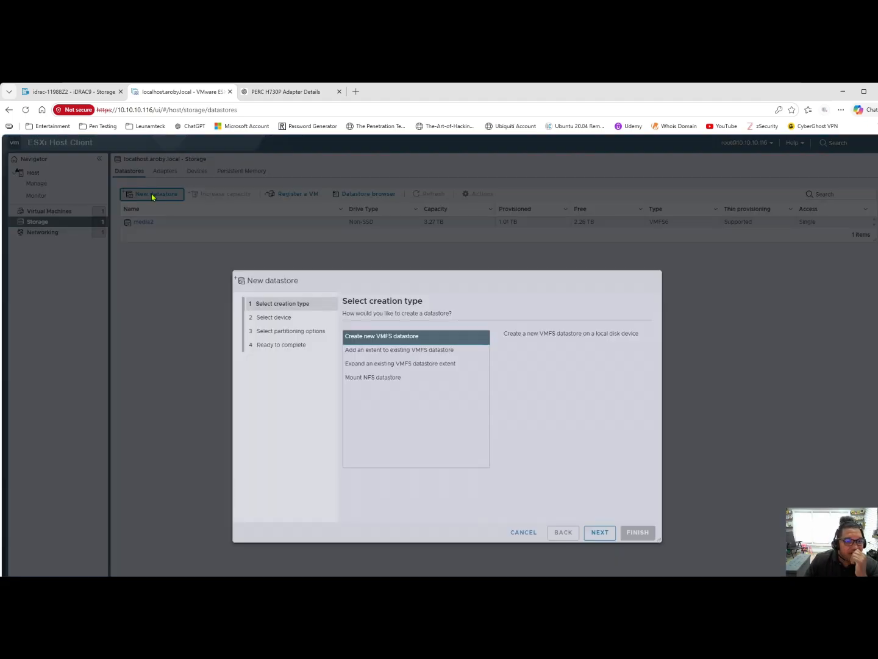
left_click(601, 532)
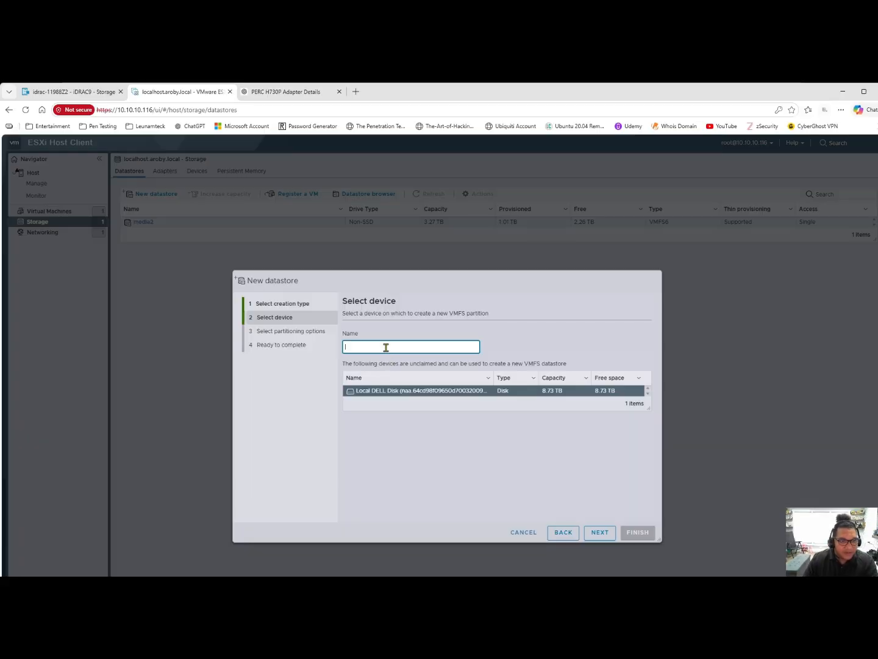
type("media")
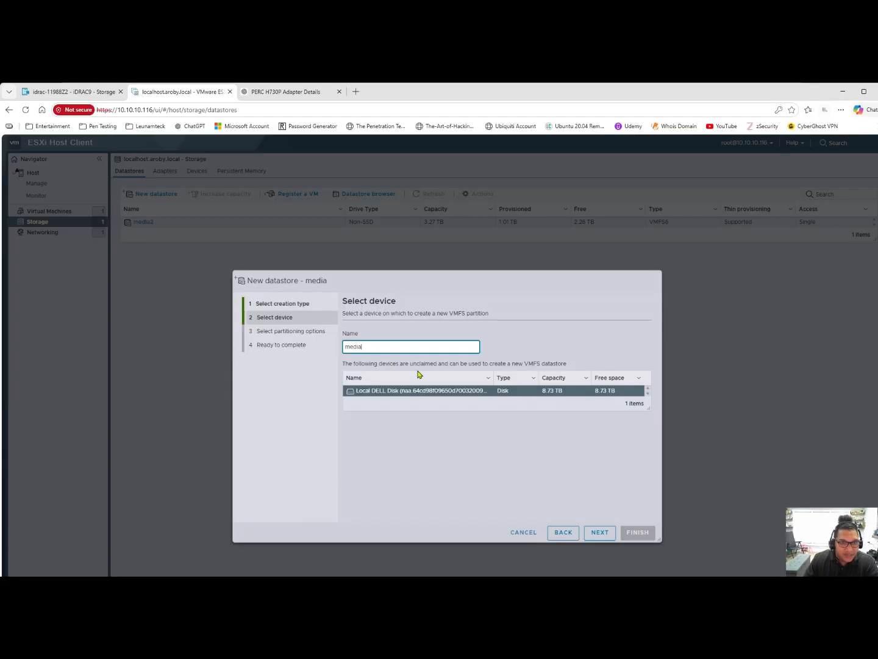
left_click(602, 532)
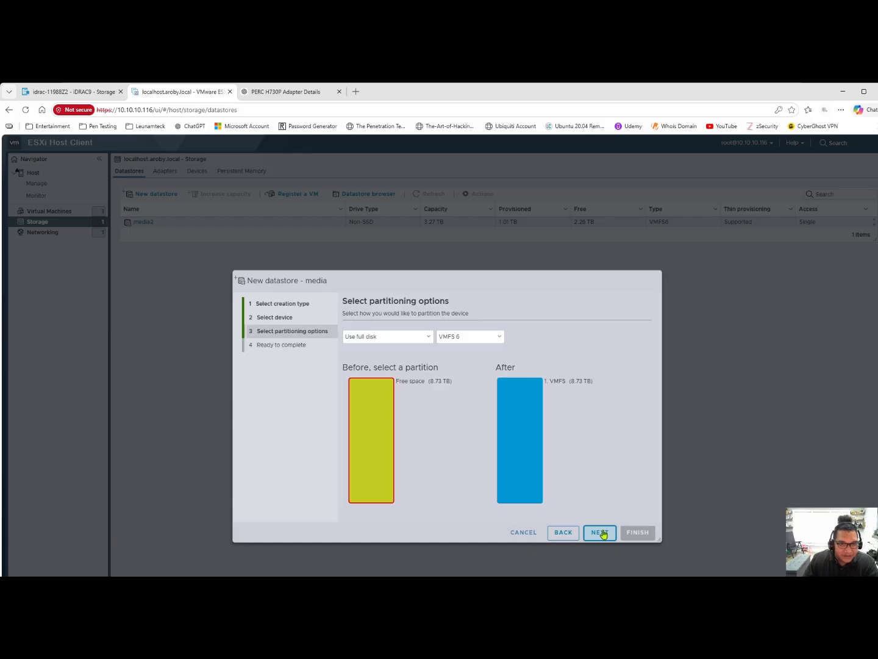
left_click(603, 535)
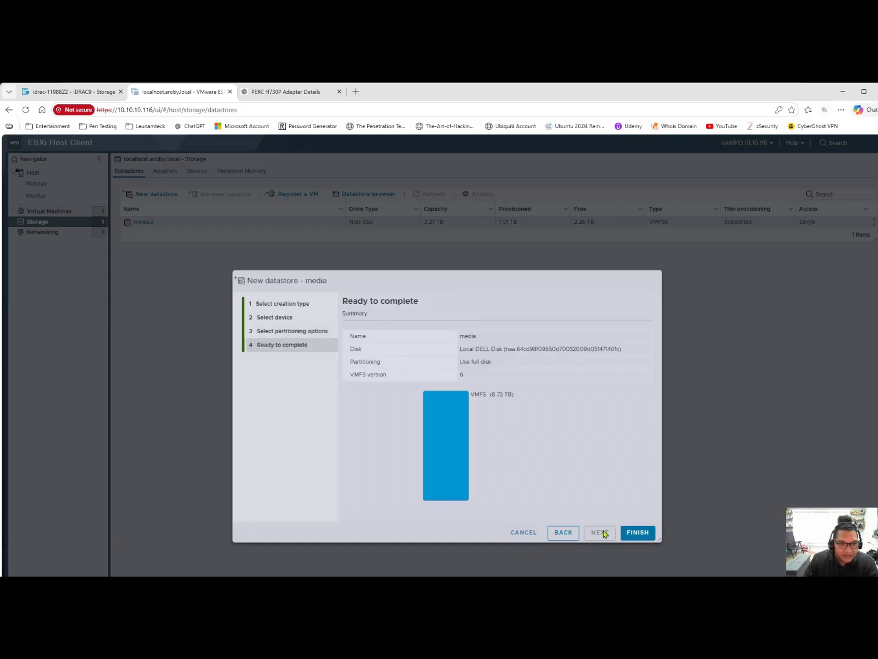
left_click(638, 535)
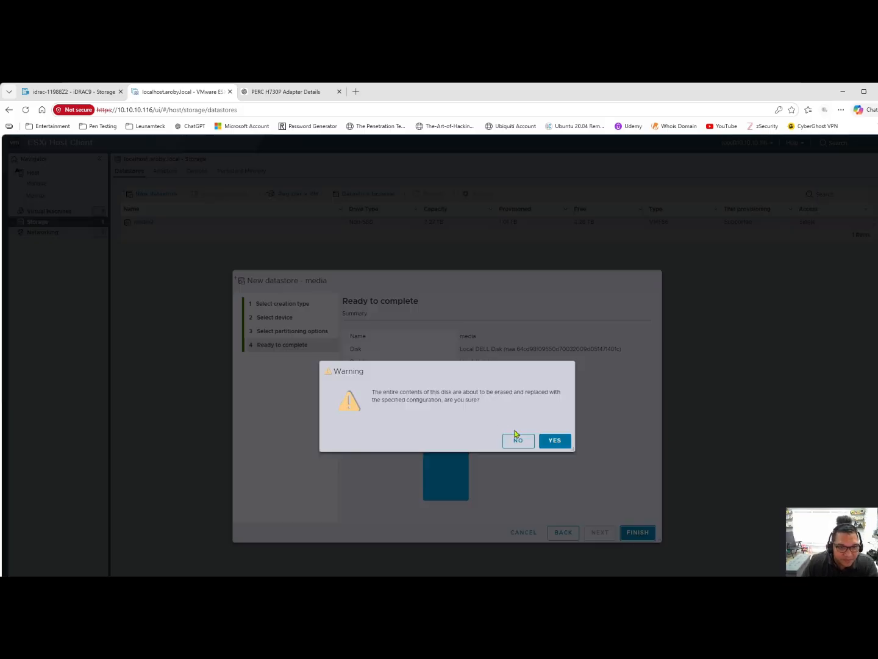
Confirm the disk erase warning so the 8.73 TB media datastore is created.
left_click(559, 440)
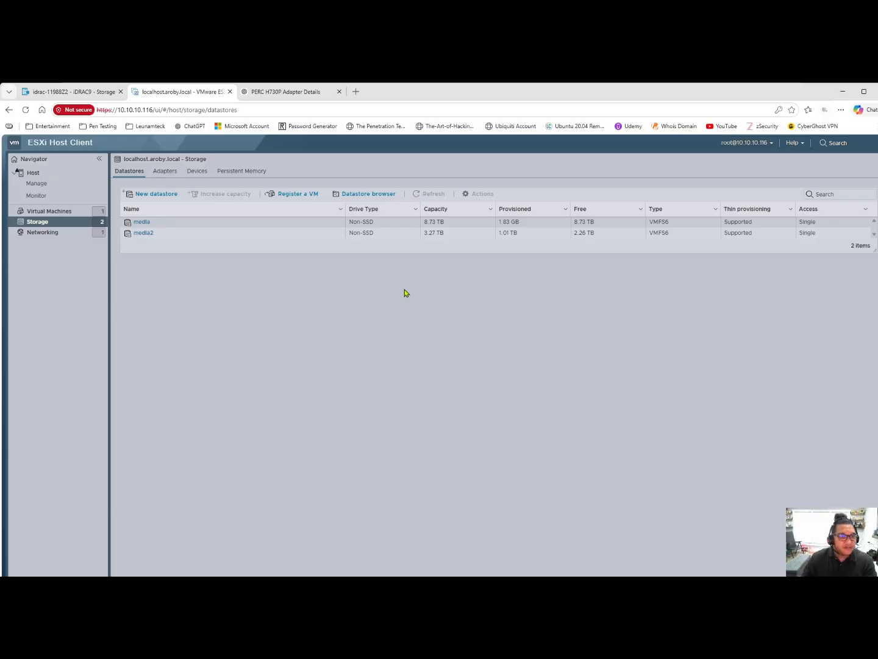
Browse the ISO folder on the media2 datastore, then close the datastore browser.
left_click(141, 234)
left_click(229, 182)
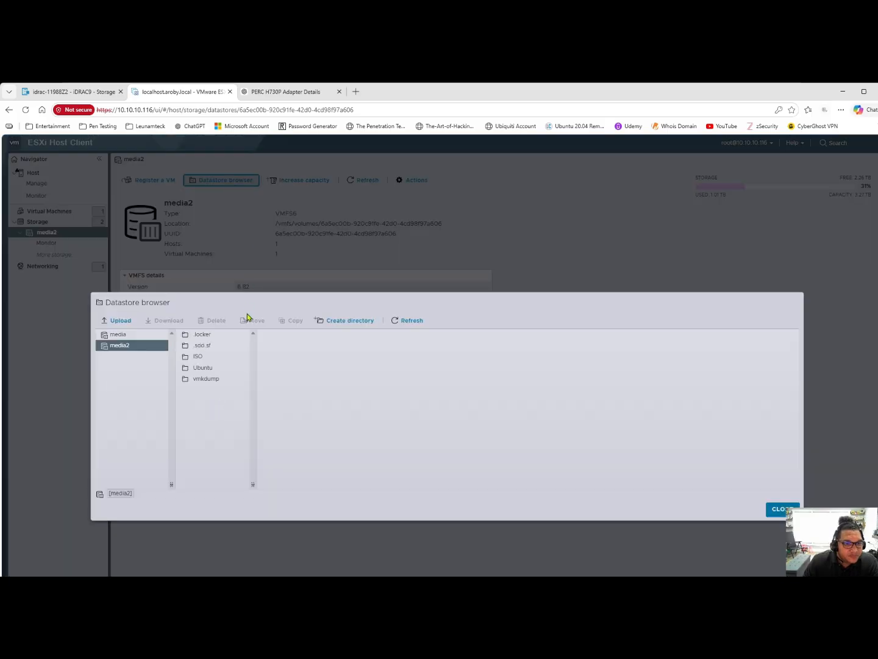
left_click(205, 357)
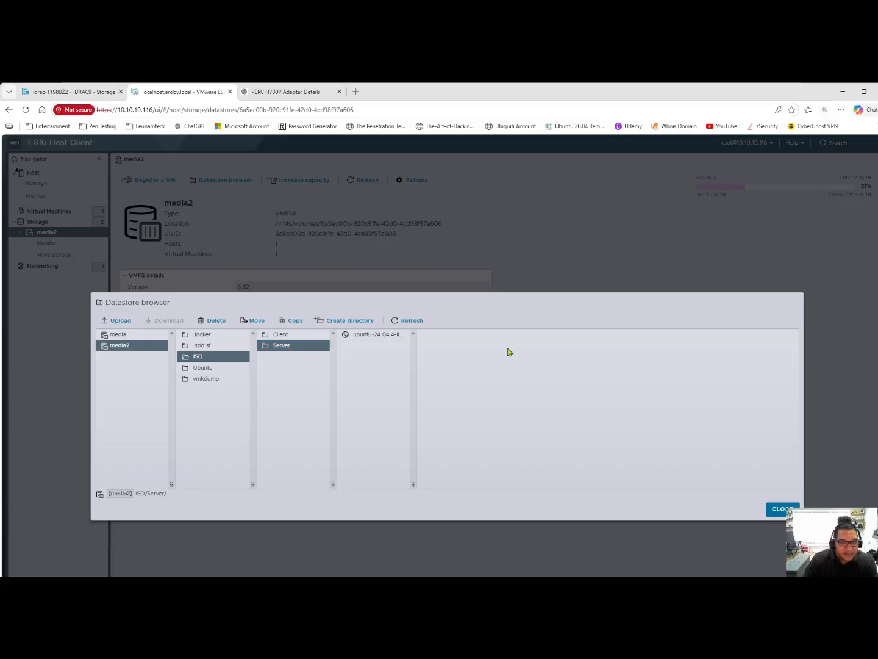
left_click(778, 510)
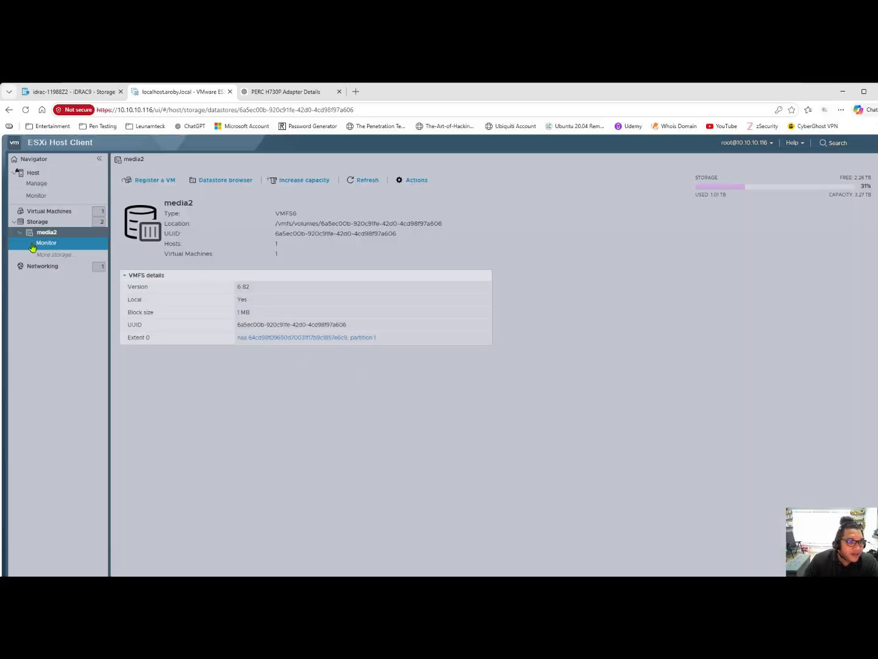
Open the Ubuntu virtual machine and attempt to power it on.
left_click(41, 211)
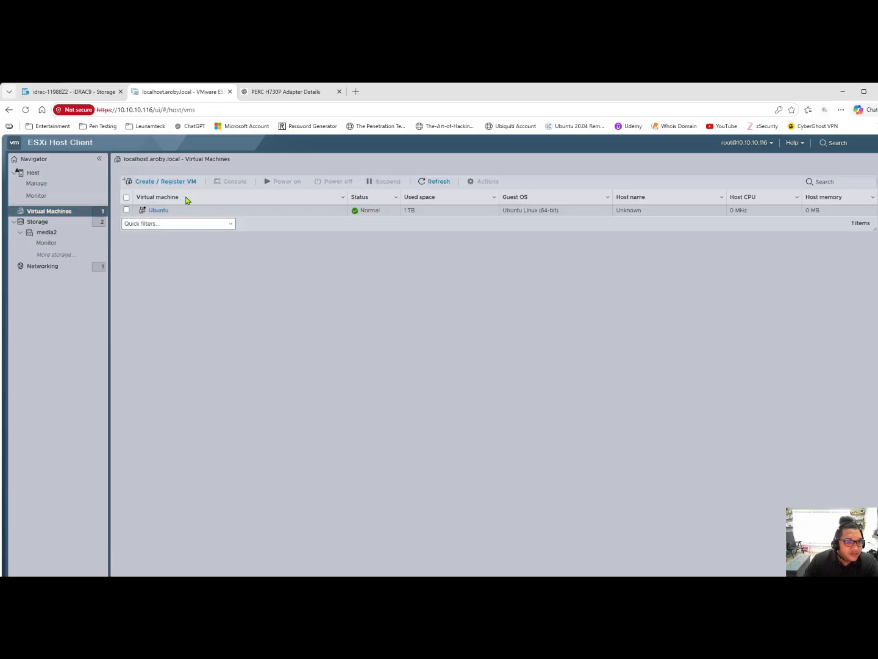
left_click(160, 212)
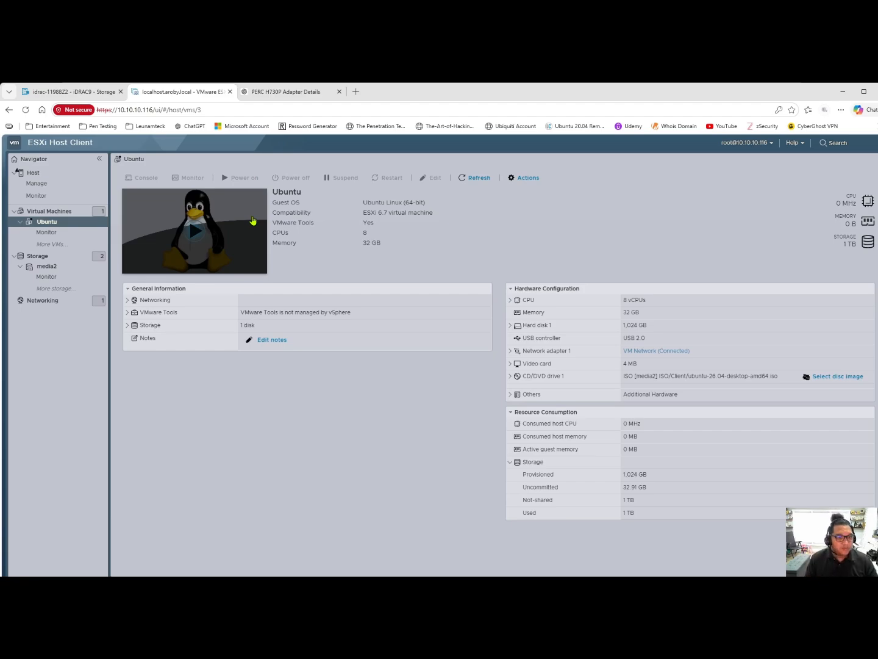
left_click(195, 230)
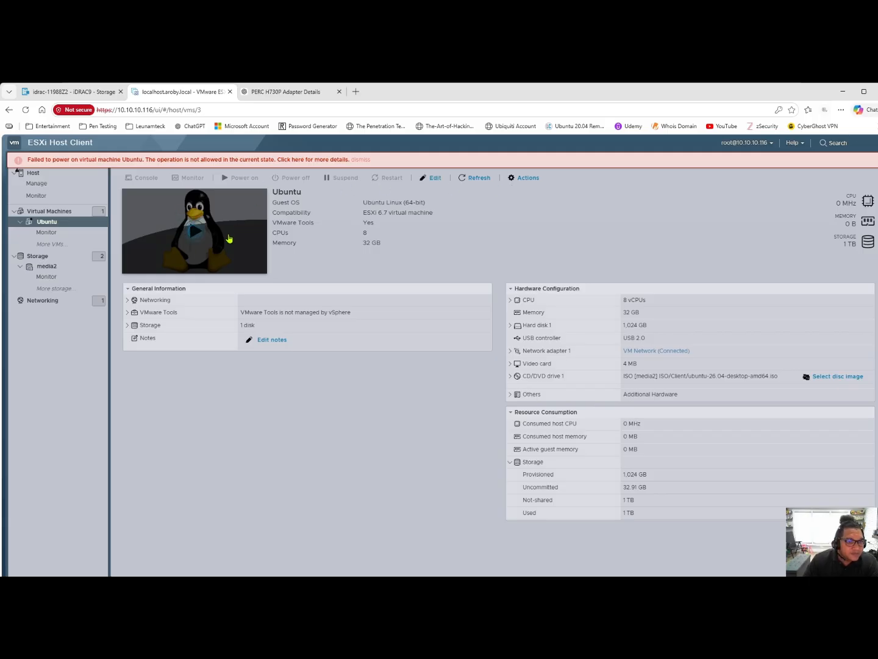
Attempt to delete the Ubuntu VM and dismiss the resulting failure error.
left_click(527, 179)
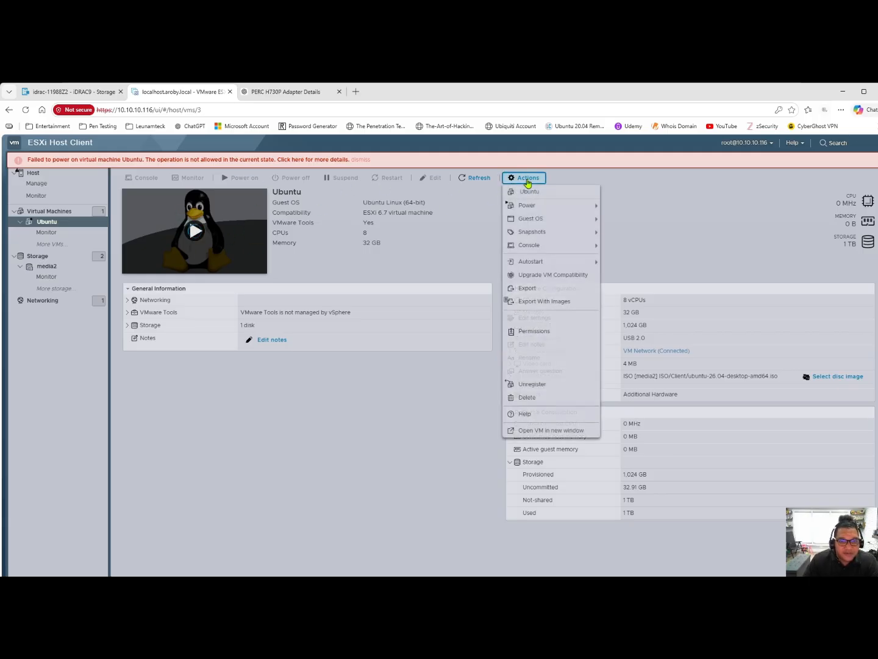
left_click(544, 405)
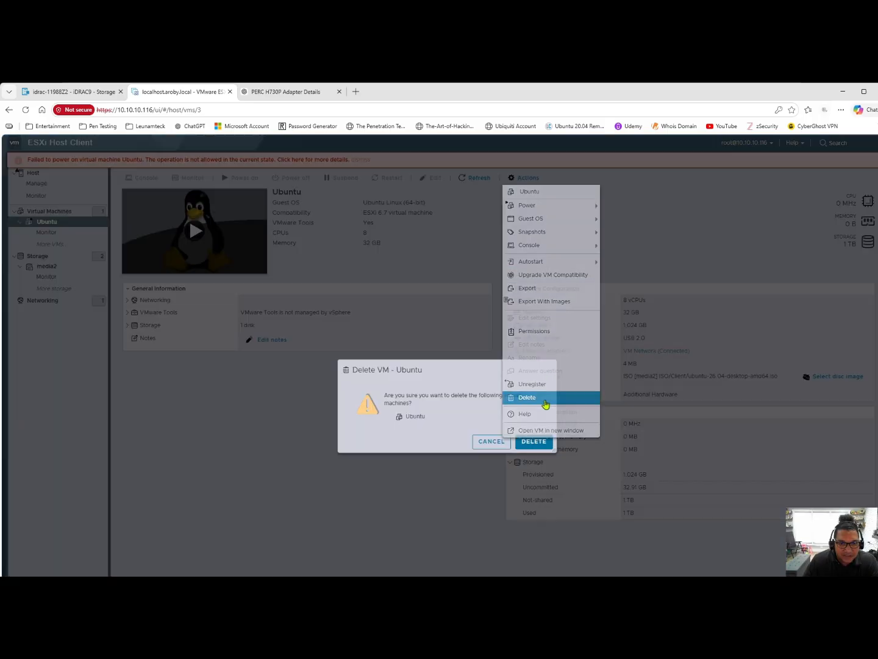
left_click(532, 443)
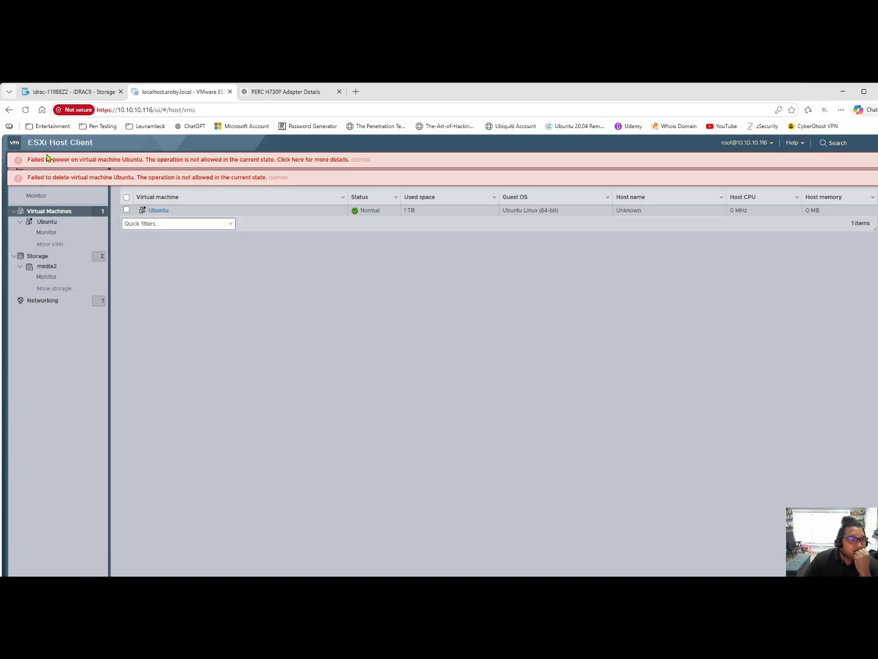
left_click(877, 177)
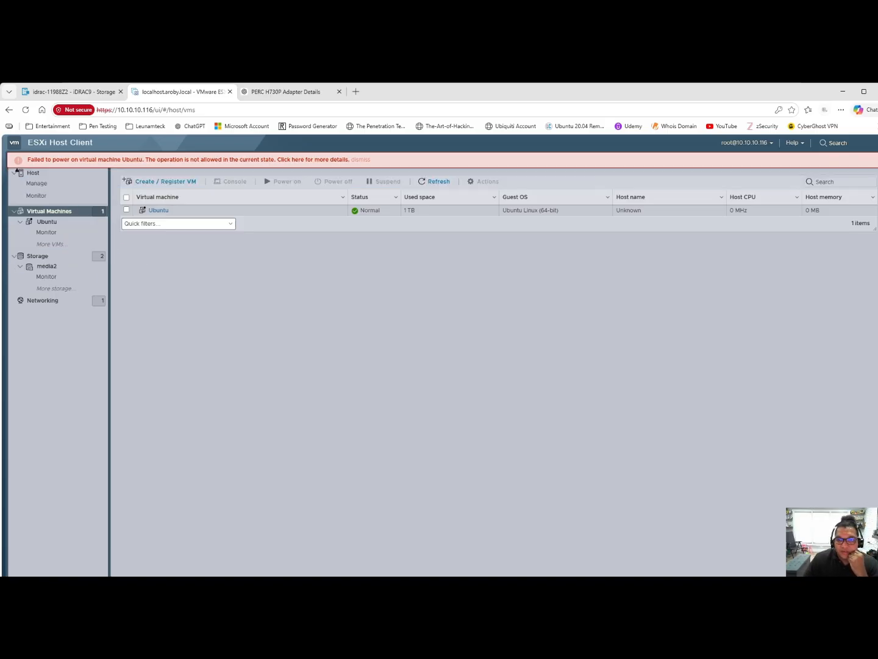
Refresh the VM list and unregister the Ubuntu VM from the host.
left_click(437, 181)
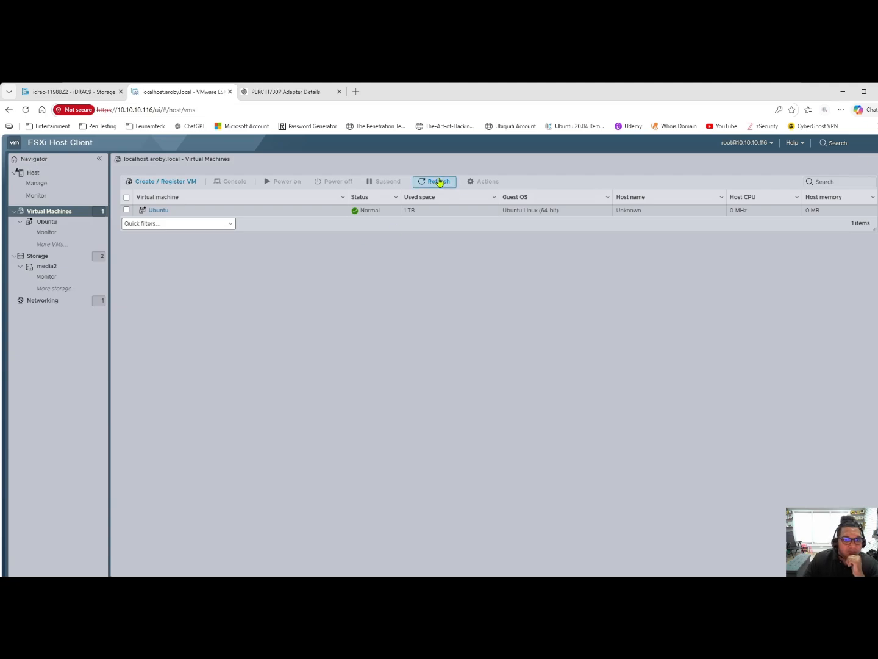
left_click(126, 210)
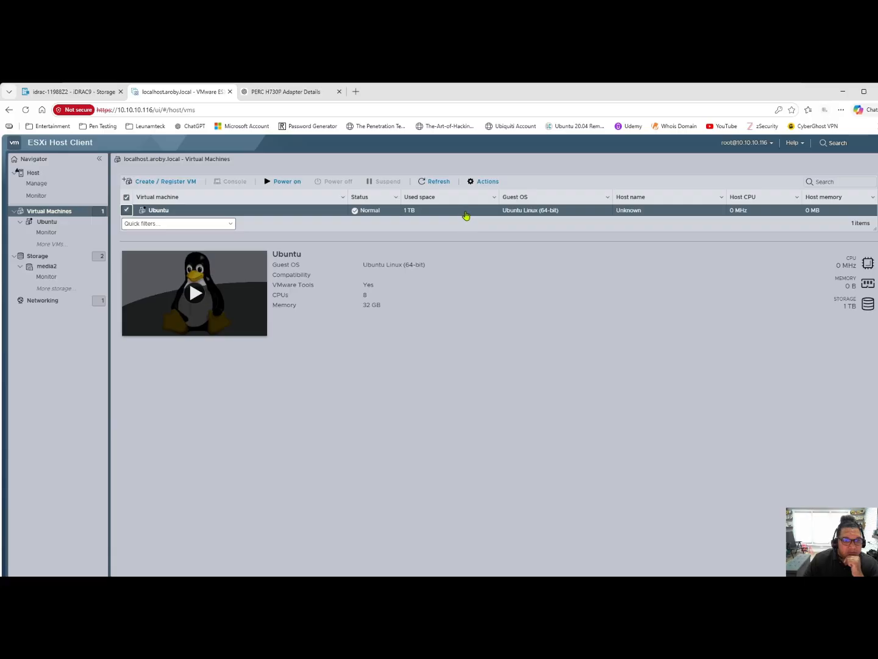
left_click(471, 181)
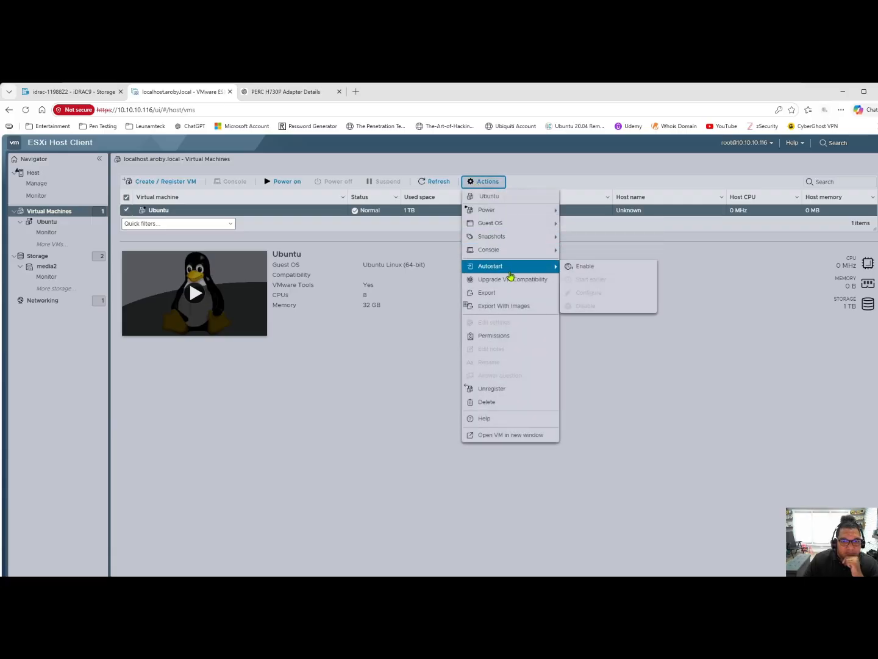
left_click(499, 395)
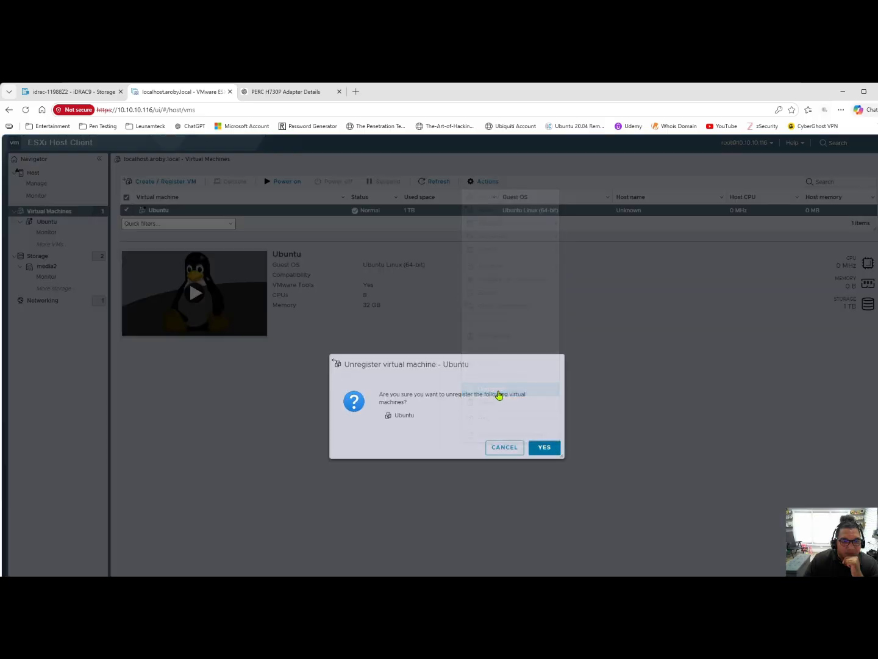
left_click(541, 449)
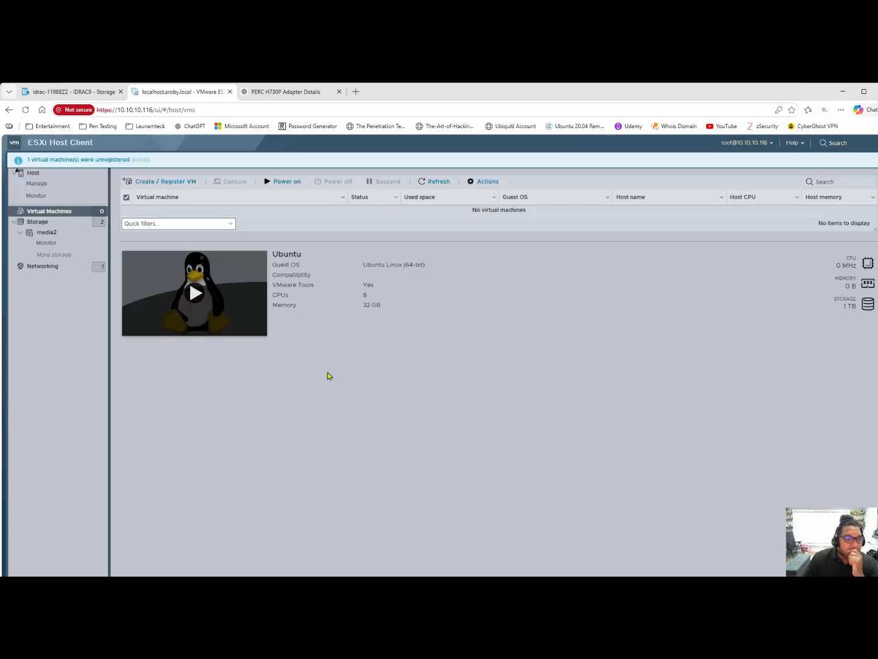
Look over the media2 datastore and storage views, then return to the empty VM list.
left_click(42, 235)
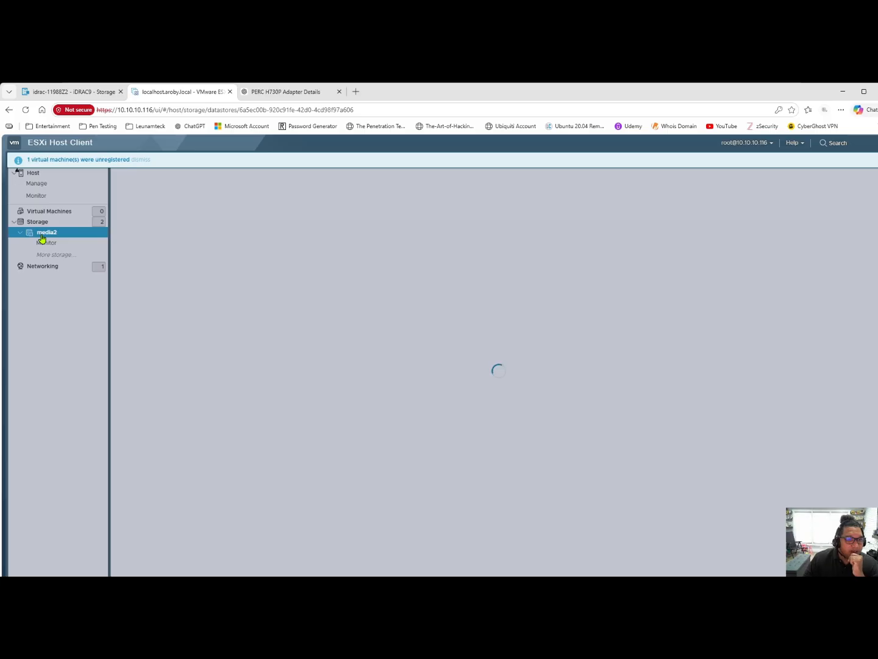
left_click(41, 225)
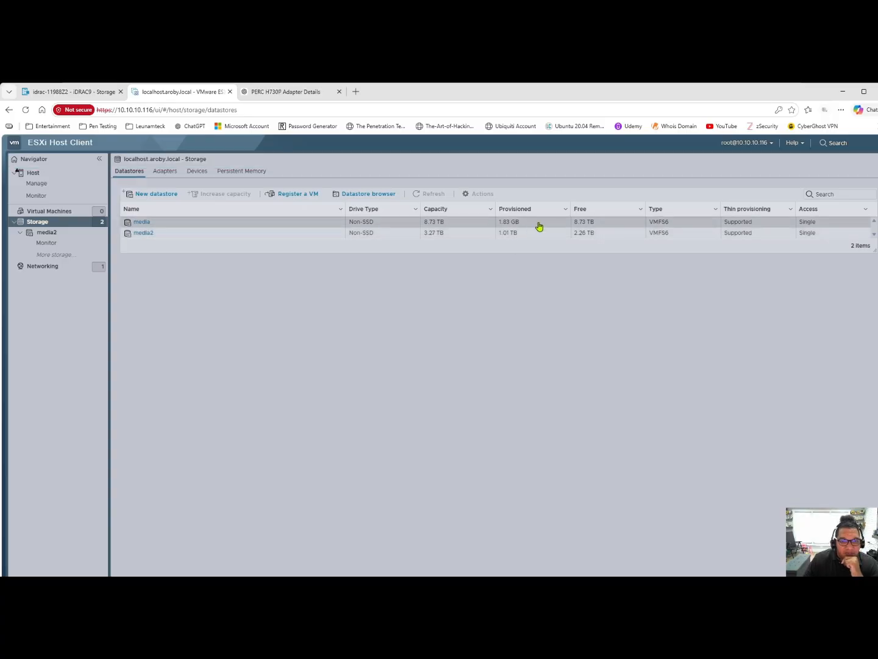
left_click(54, 256)
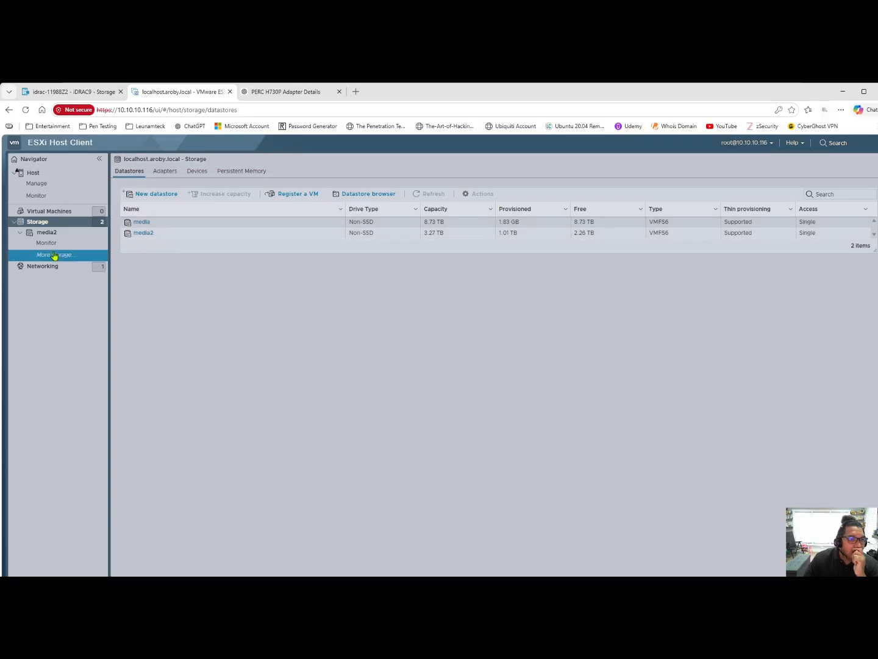
left_click(45, 211)
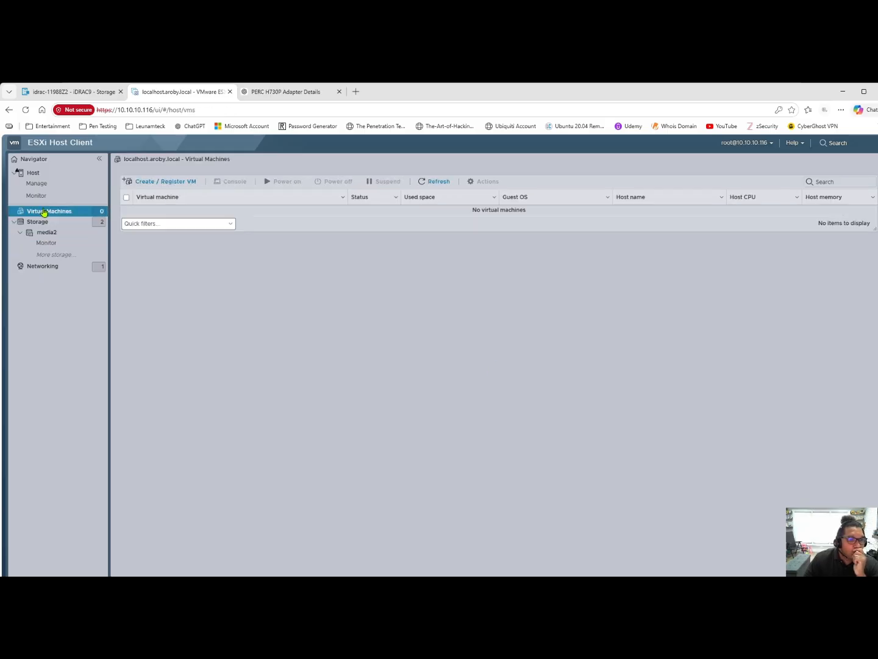
Start a new VM named 'ubuntu' with guest OS Ubuntu Linux (64-bit) and choose datastore media2.
left_click(162, 182)
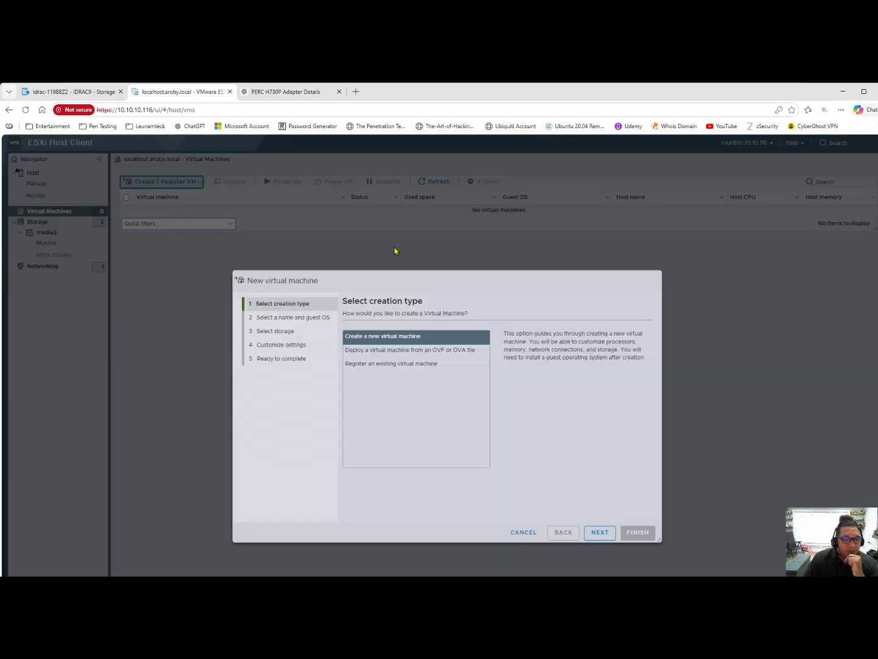
left_click(599, 532)
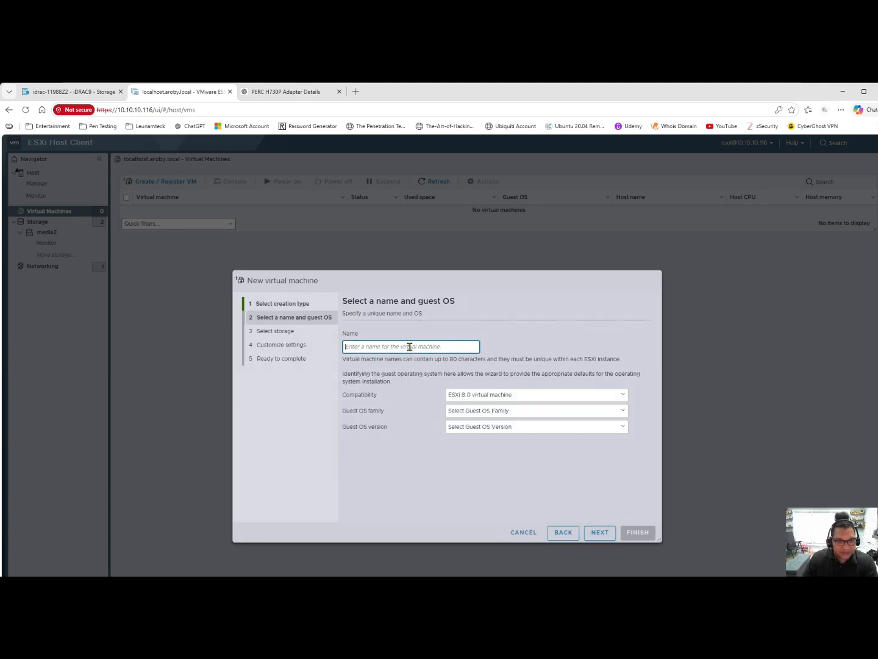
type("u")
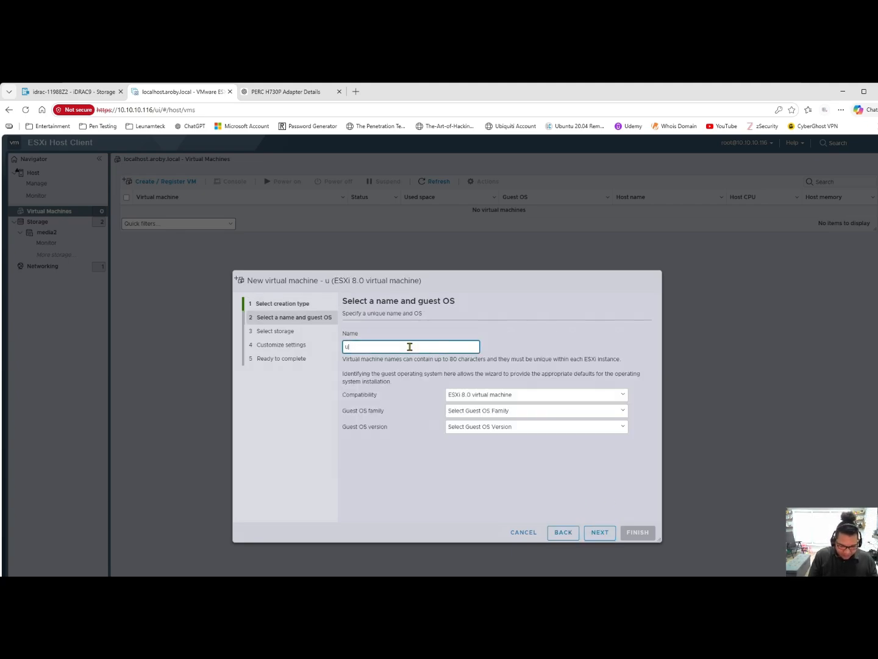
type("bun")
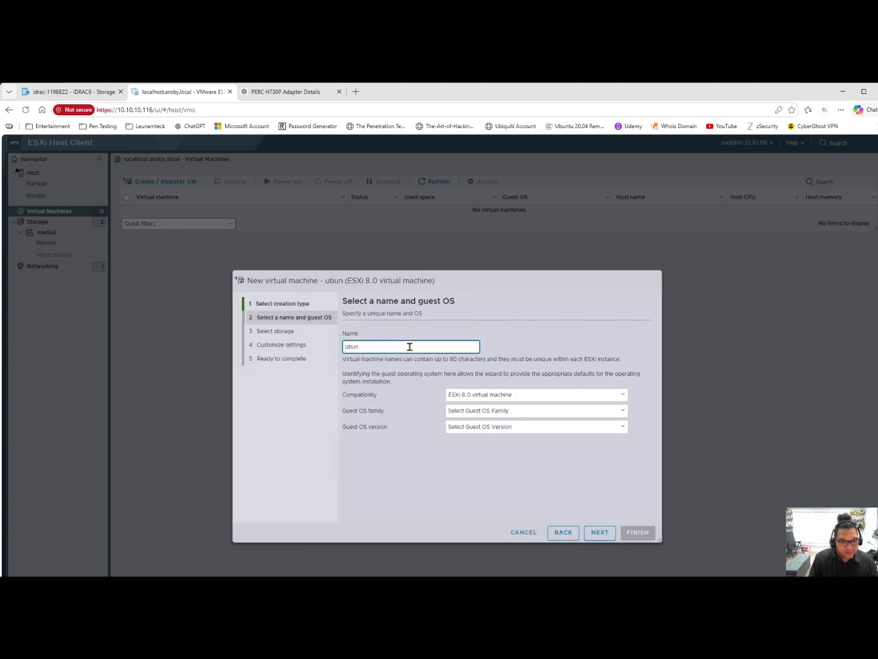
type("tu")
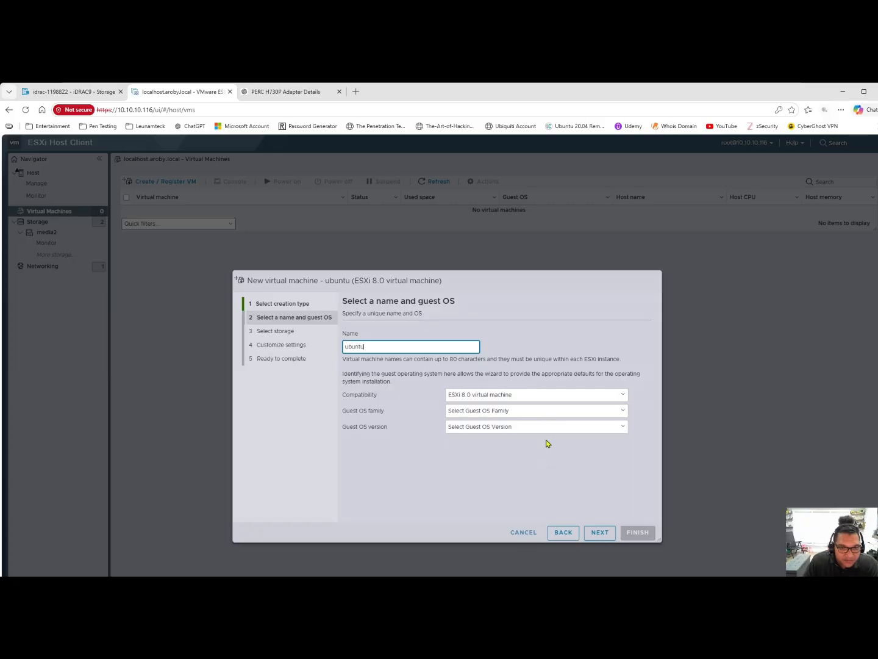
left_click(541, 410)
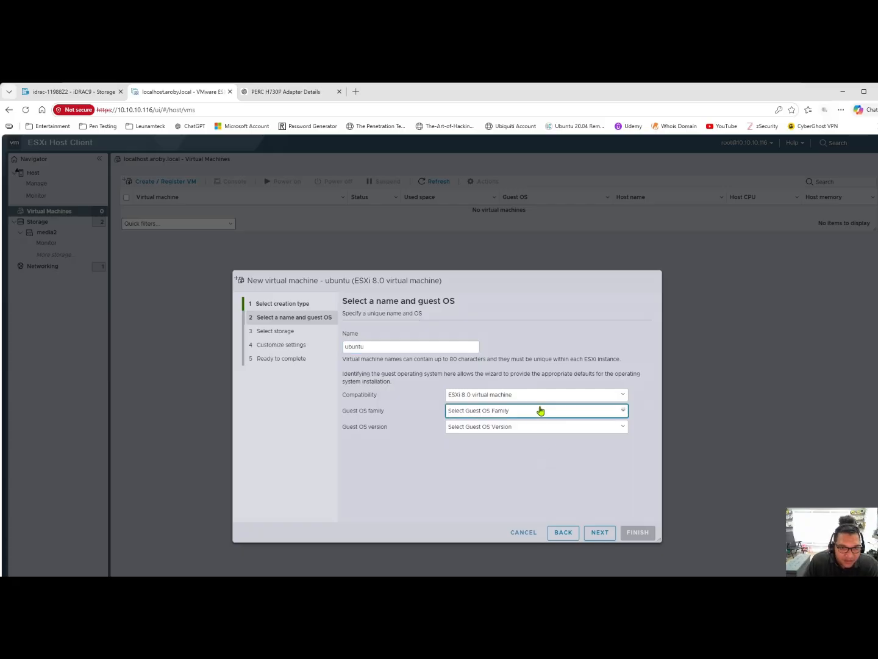
left_click(496, 441)
left_click(500, 430)
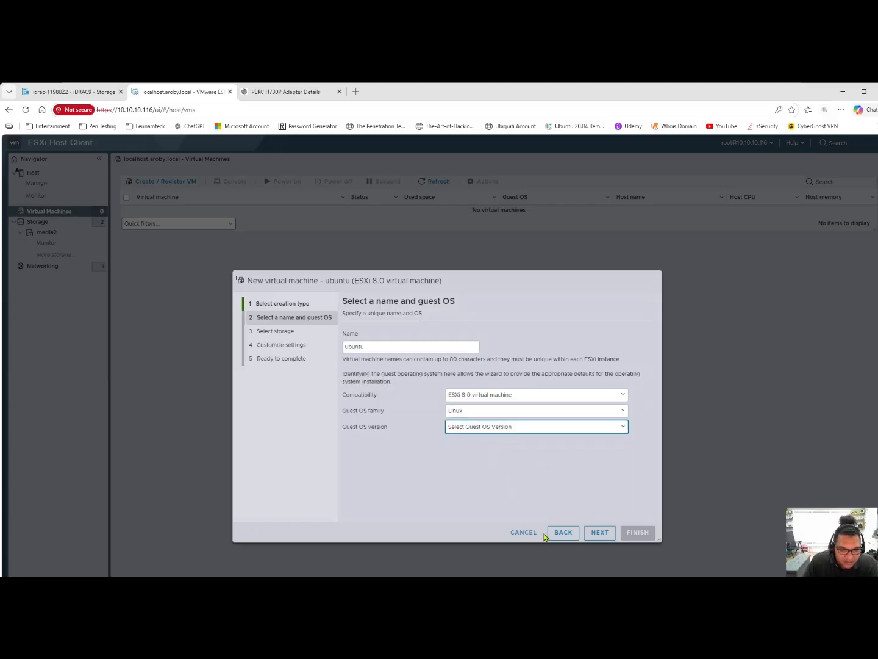
key("u")
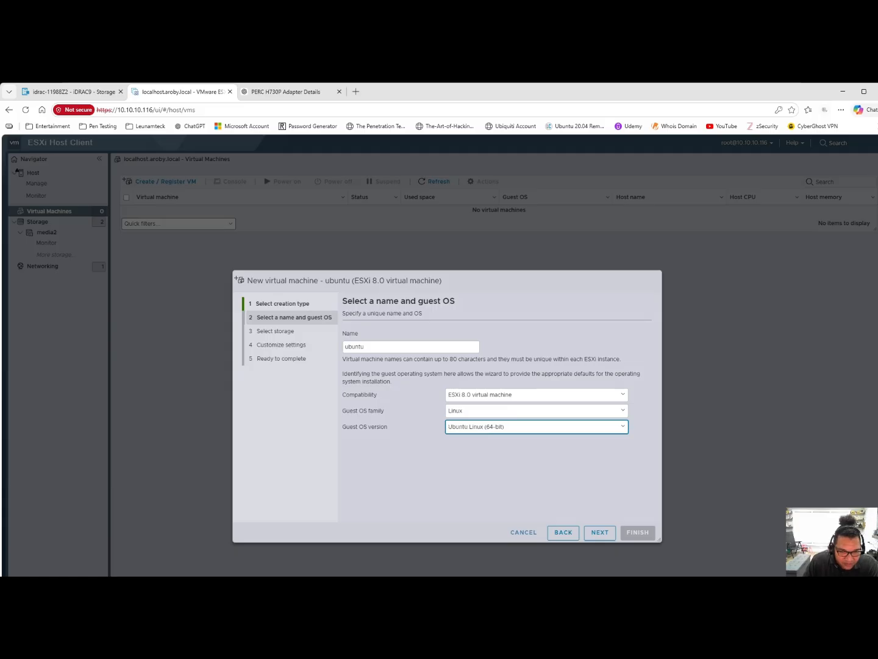
left_click(599, 532)
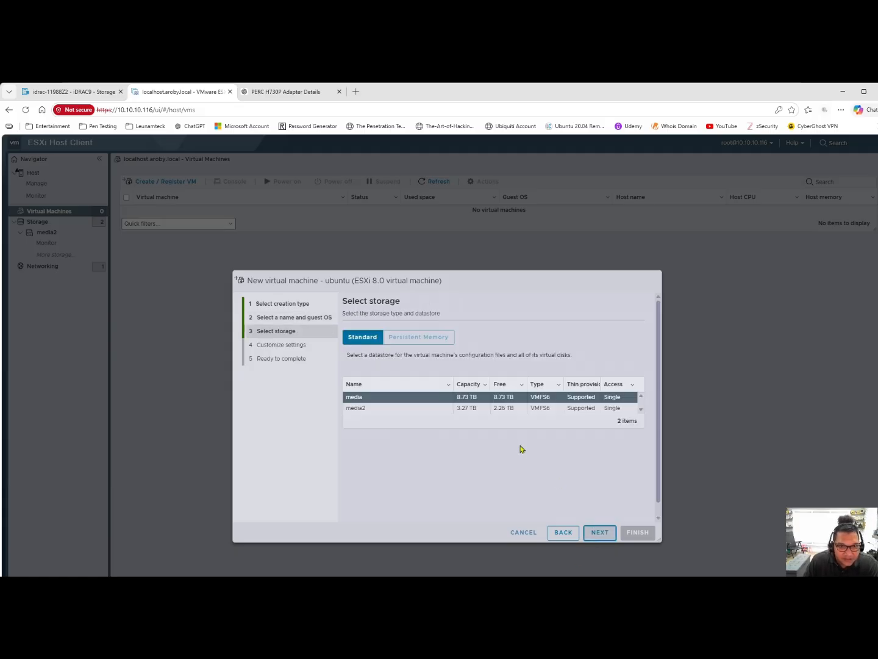
left_click(472, 408)
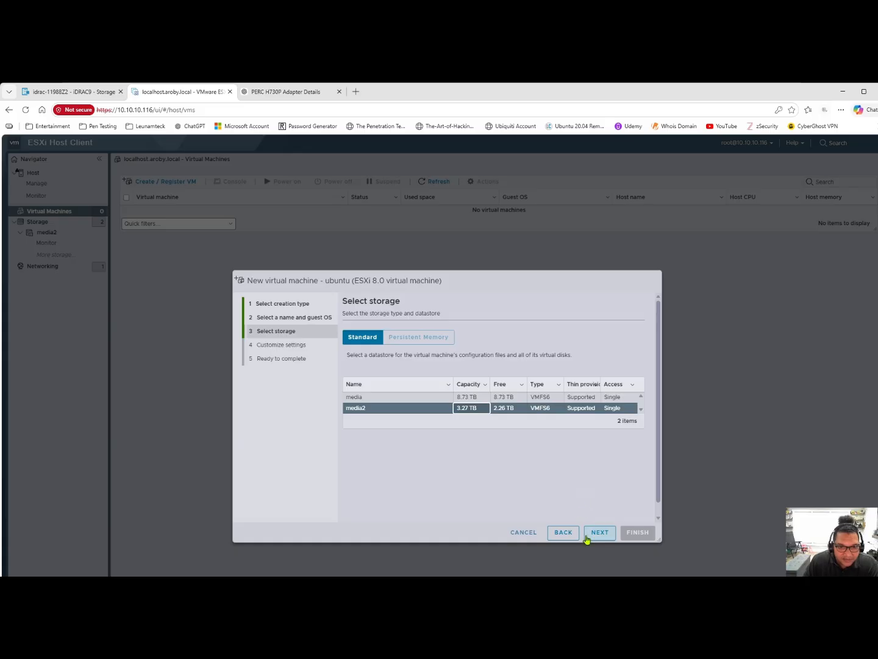
Advance to hardware customization and set the VM's memory to 32 GB.
left_click(602, 534)
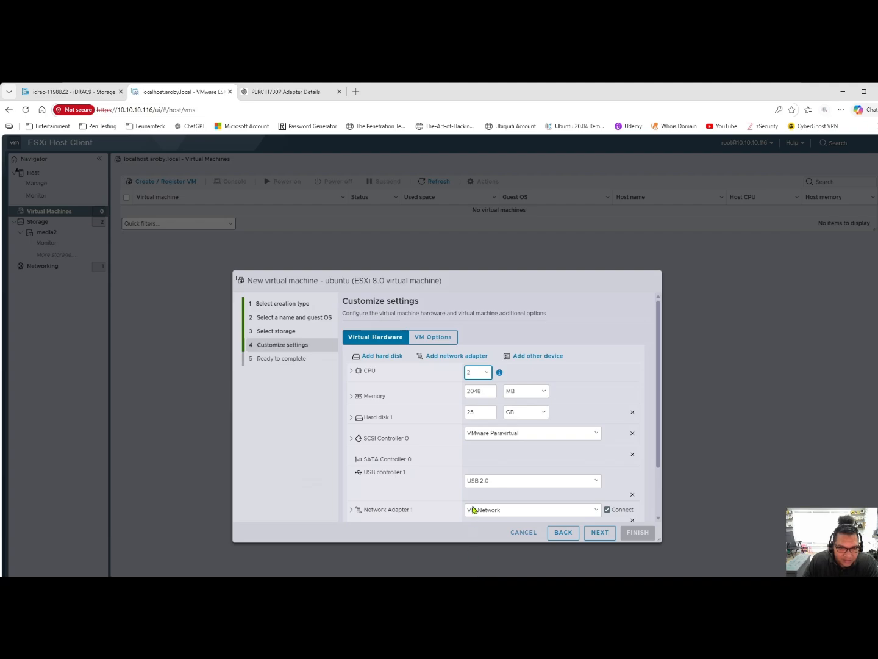
left_click(542, 392)
left_click(530, 423)
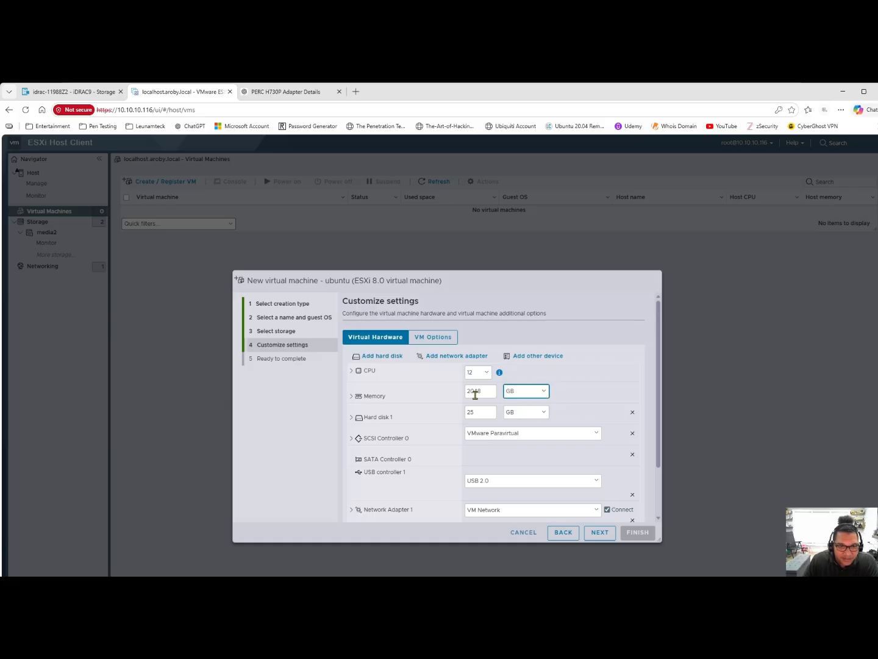
double_click(483, 392)
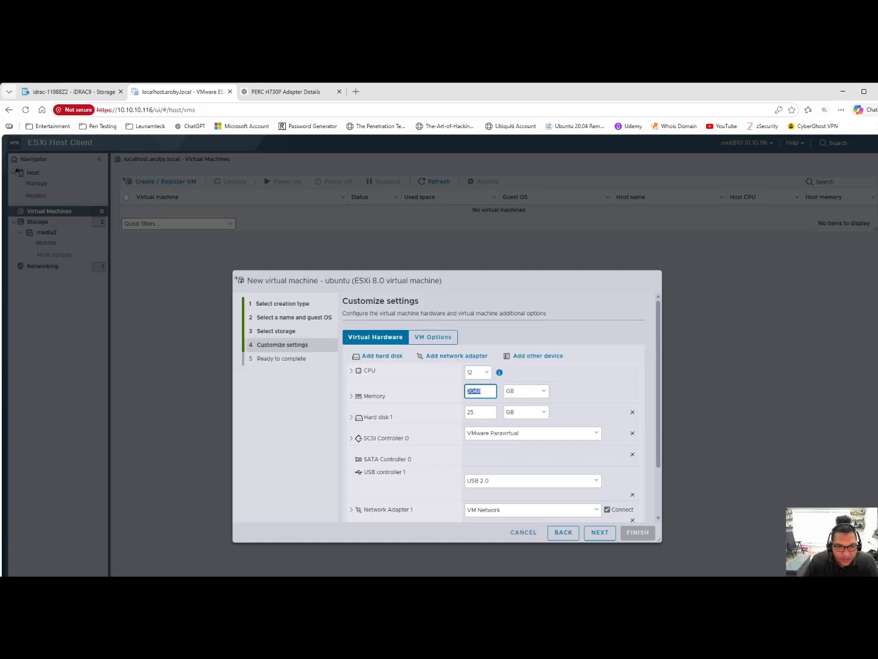
type("32")
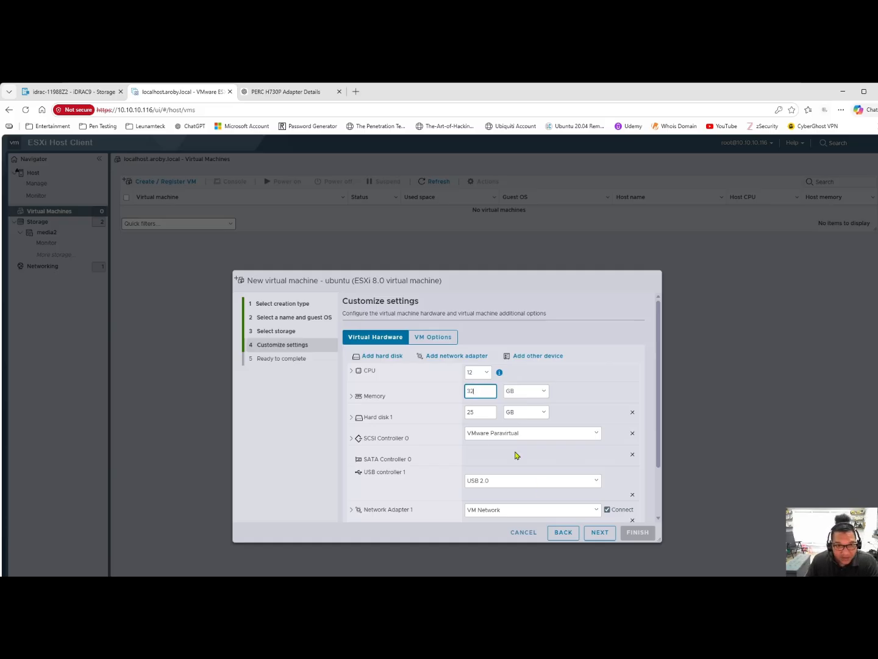
Set Hard disk 1 to 1024 GB and open the CD/DVD drive source options.
left_click(541, 415)
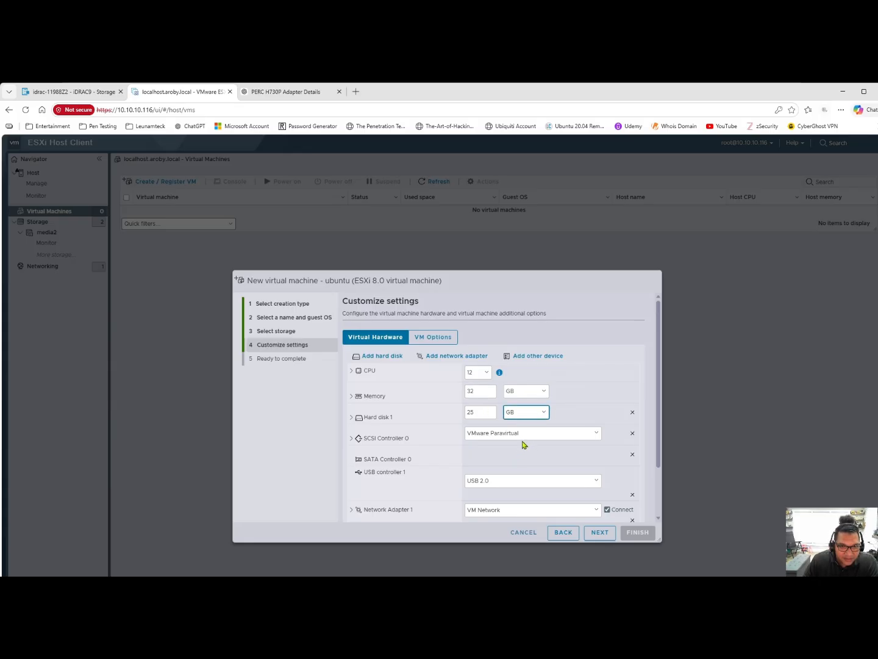
double_click(483, 413)
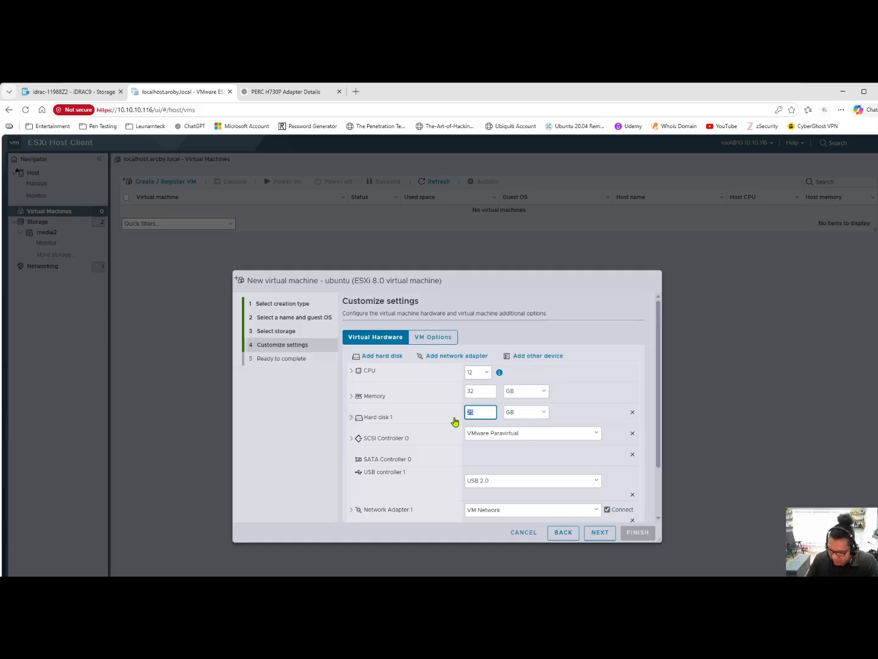
type("1024")
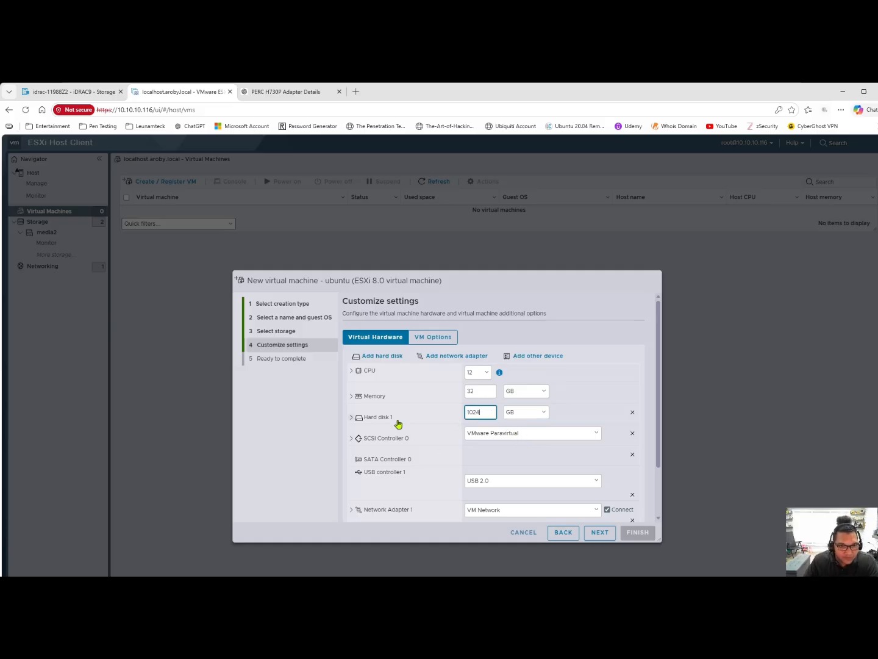
scroll(504, 445, "down", 2)
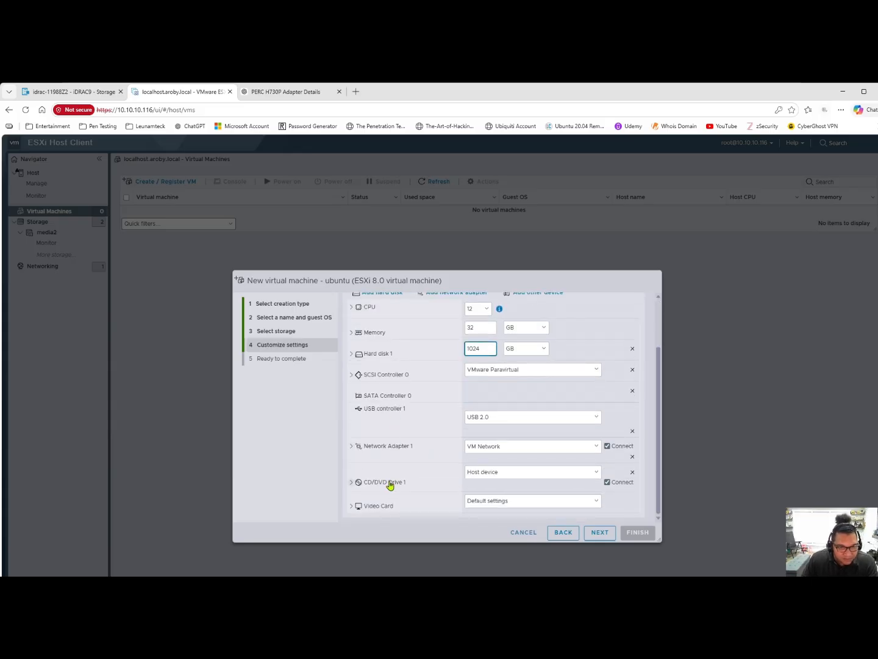
left_click(597, 474)
Attach ubuntu-26.04-desktop-amd64.iso from media2's ISO/Client folder to CD/DVD Drive 1.
left_click(506, 498)
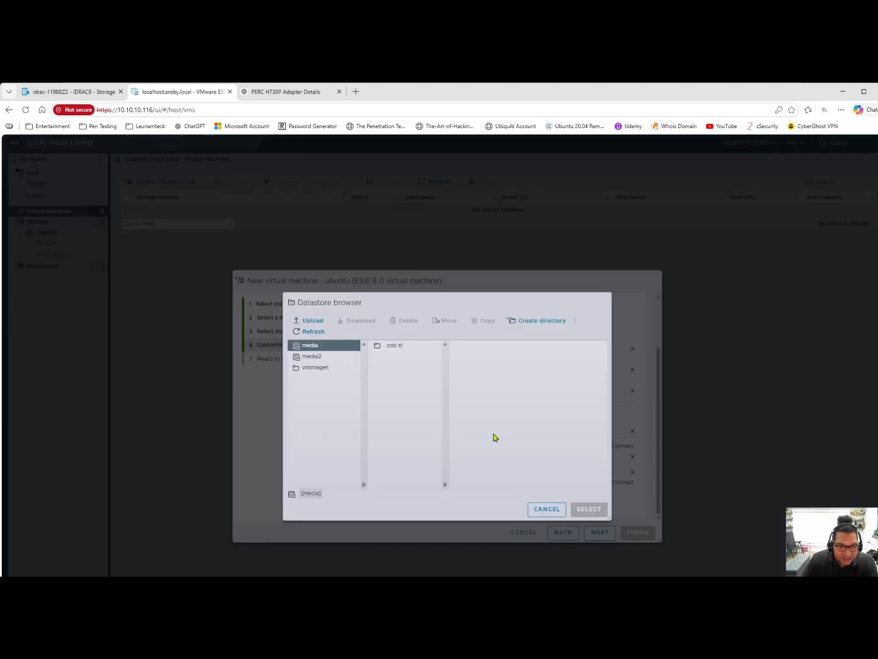
left_click(312, 356)
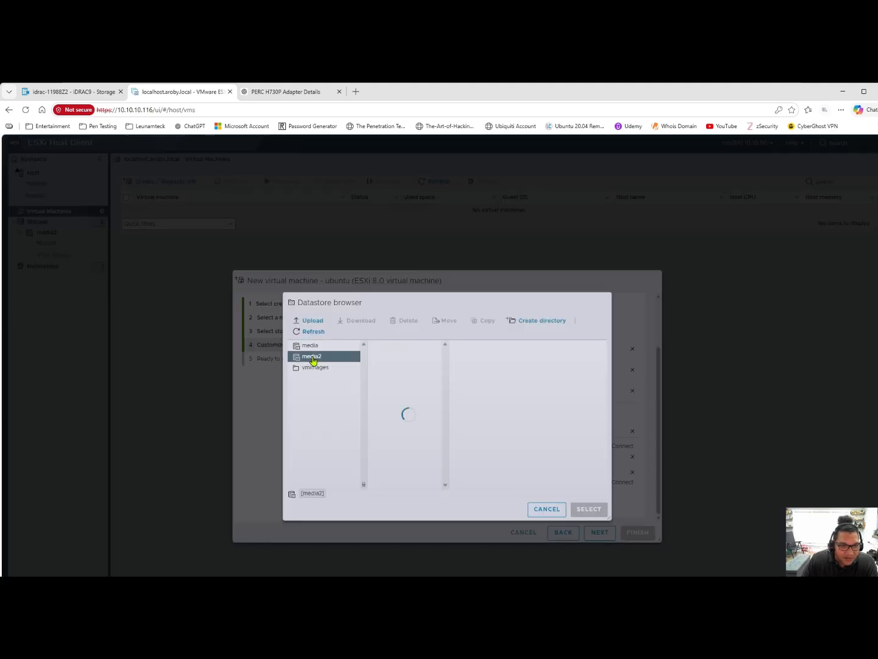
left_click(302, 370)
left_click(310, 360)
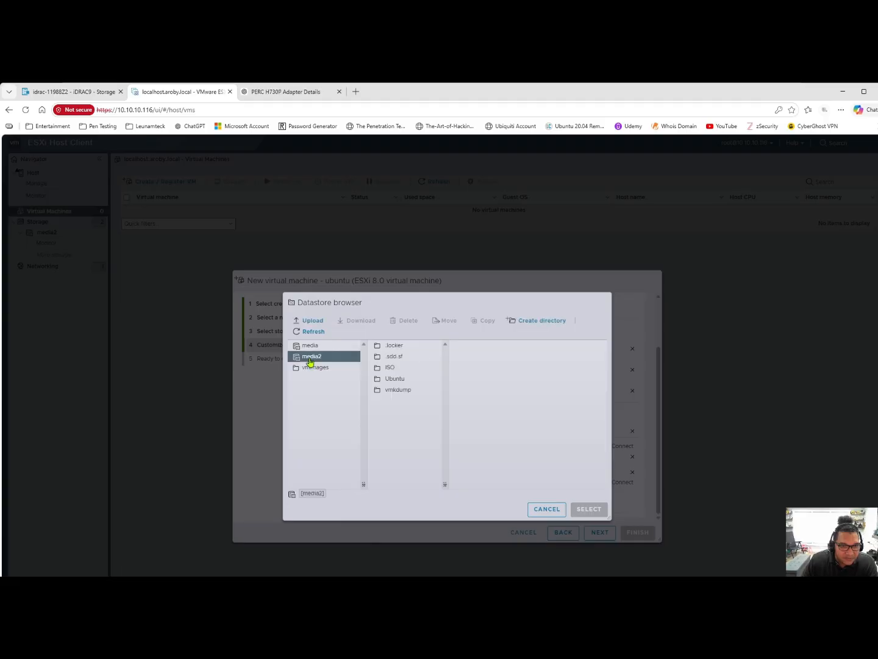
left_click(384, 369)
left_click(462, 356)
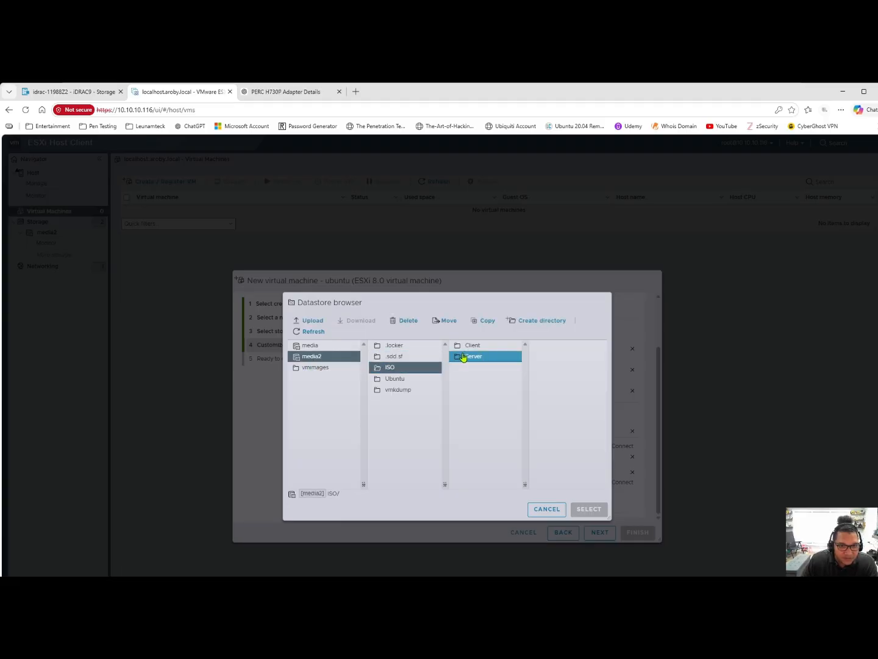
left_click(469, 346)
left_click(558, 346)
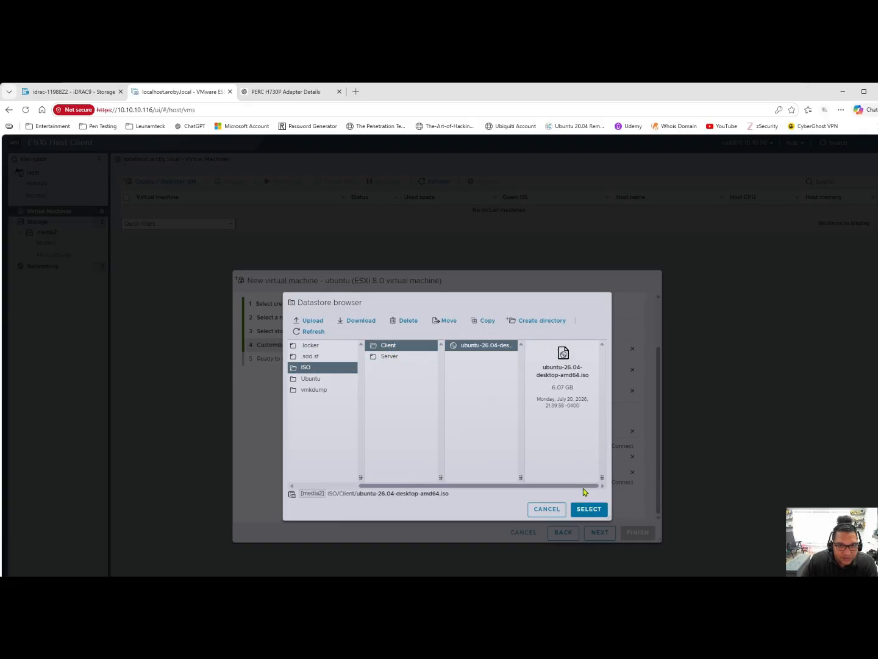
left_click(596, 508)
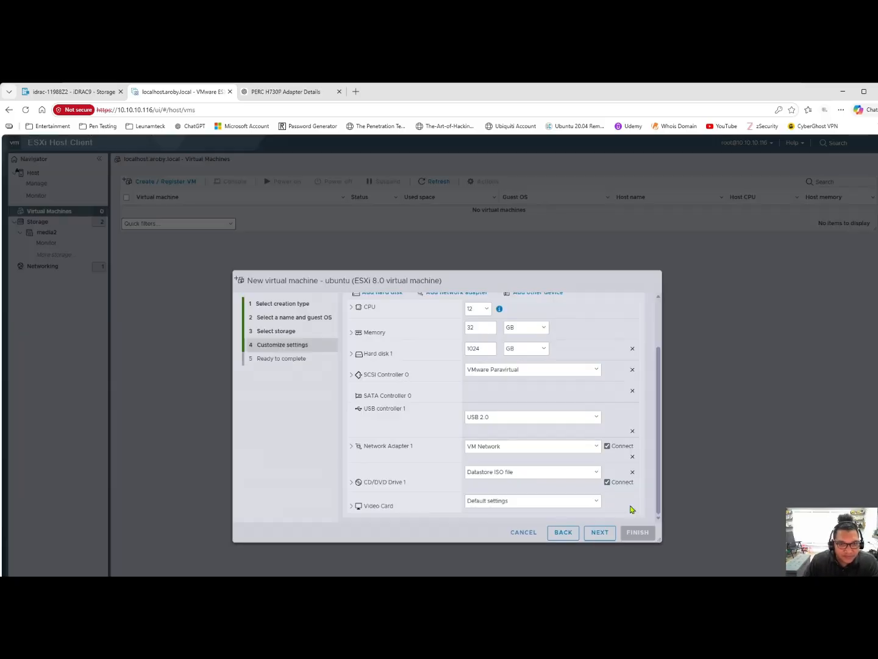
Finish the ubuntu VM wizard and dismiss the VM configuration error.
left_click(605, 539)
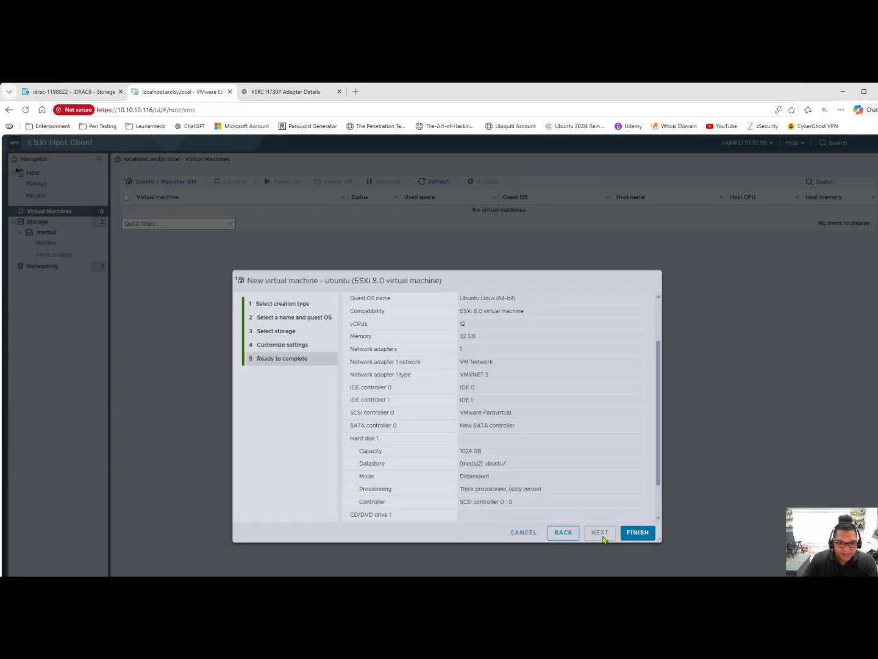
left_click(650, 531)
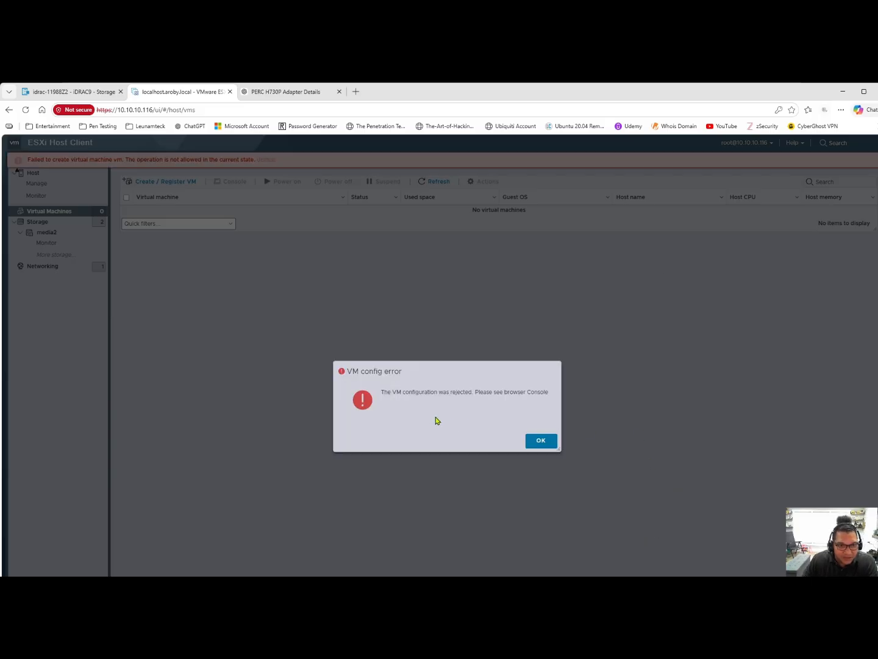
left_click(547, 442)
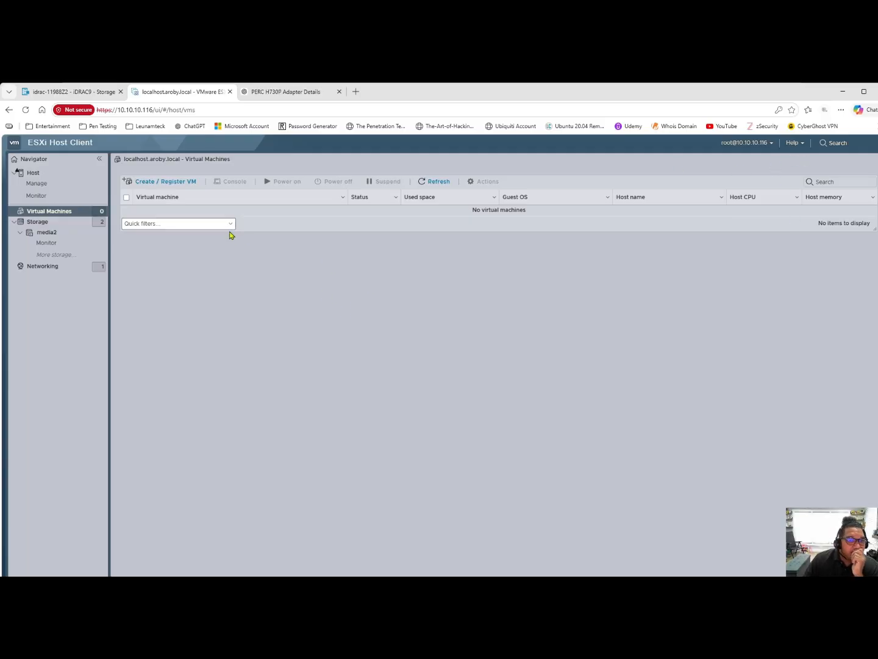
Exit maintenance mode on the host, then reopen and refresh the Virtual Machines list.
left_click(31, 175)
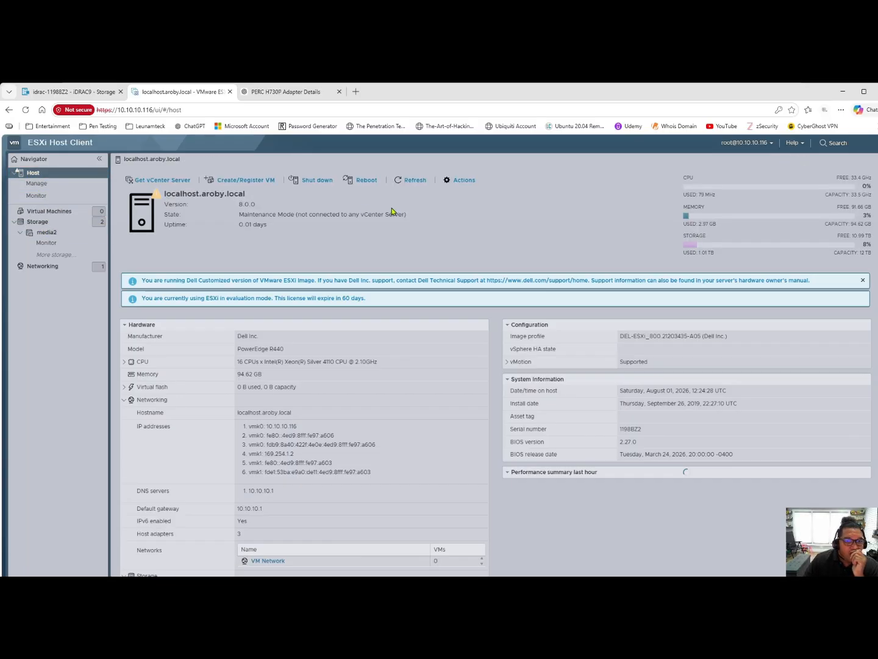
left_click(462, 182)
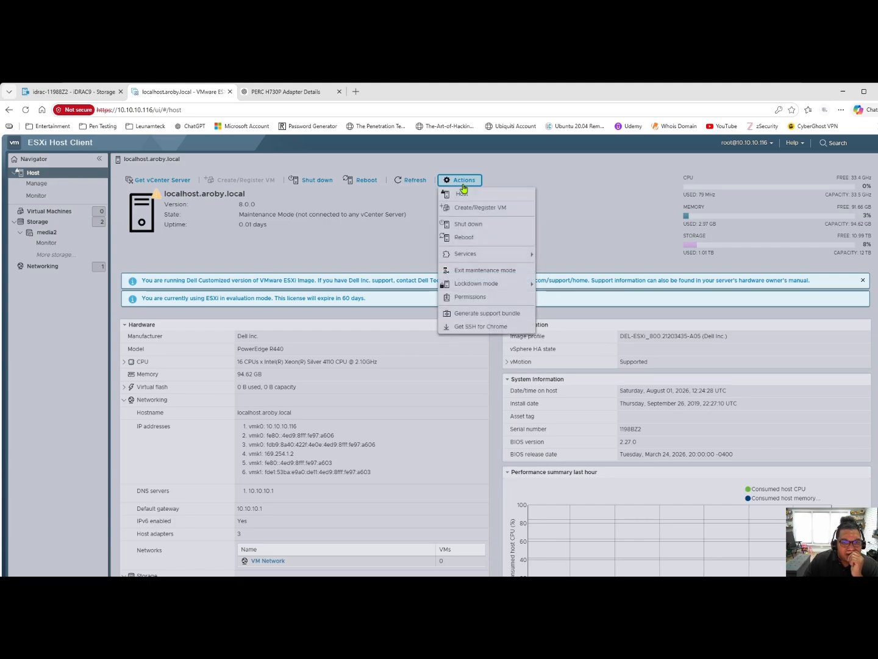
left_click(497, 271)
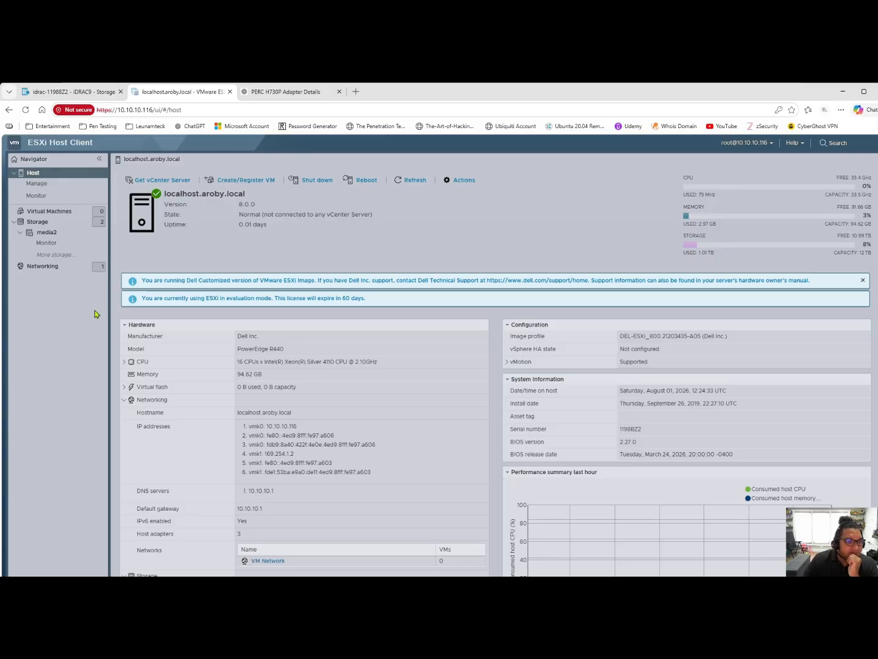
left_click(57, 211)
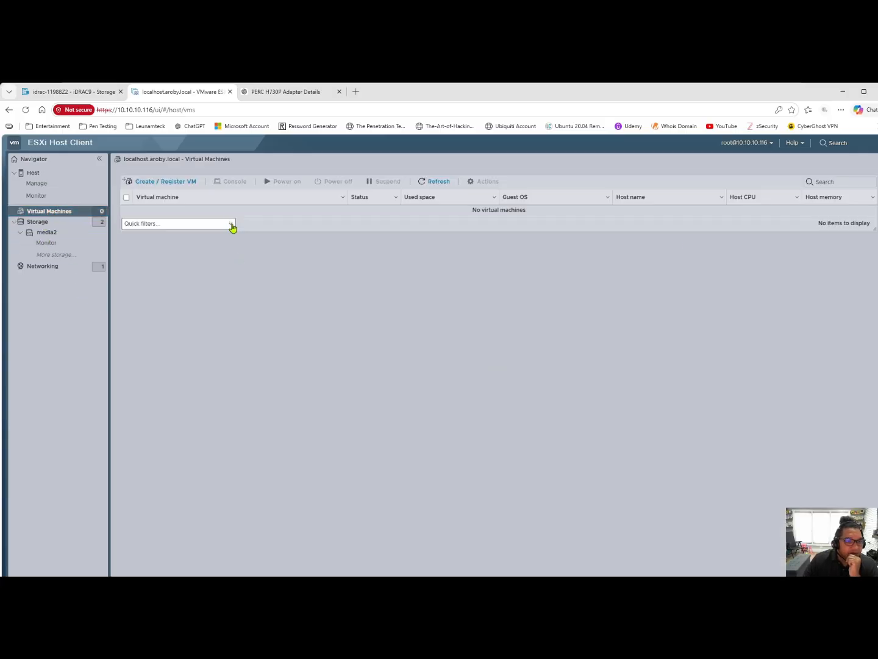
left_click(436, 183)
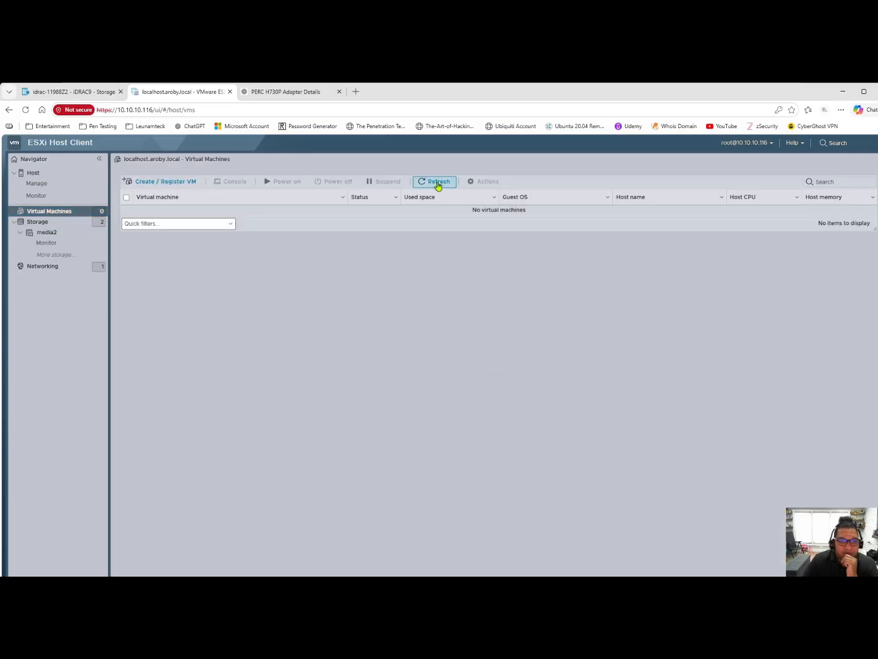
Start a brand-new virtual machine and name it Ubuntu.
left_click(162, 184)
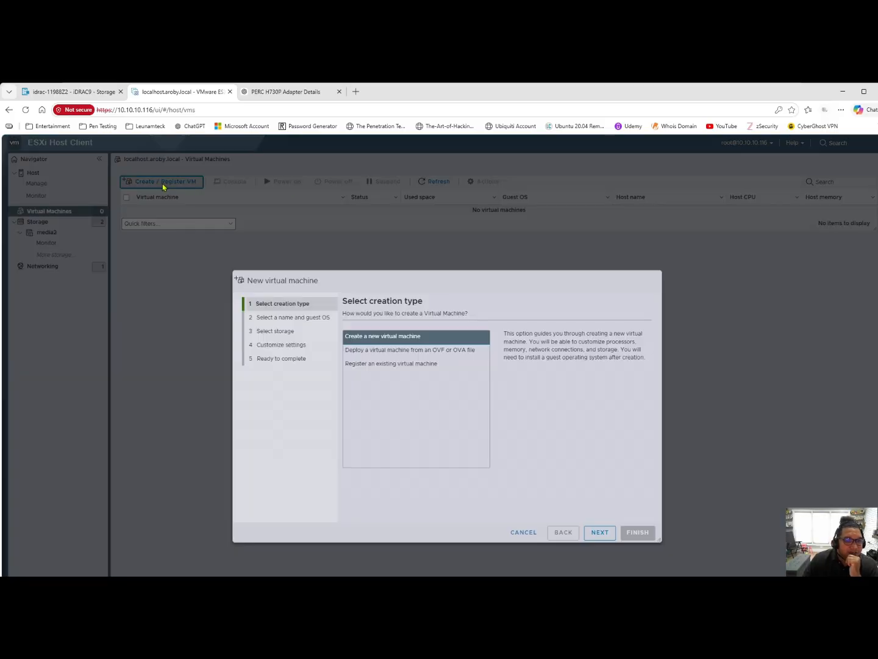
left_click(599, 532)
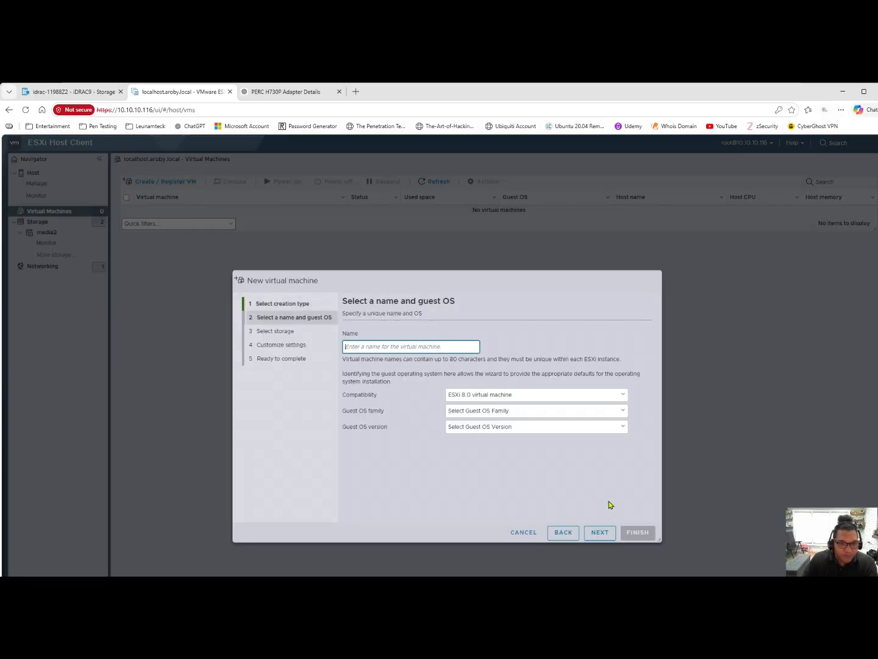
left_click(393, 346)
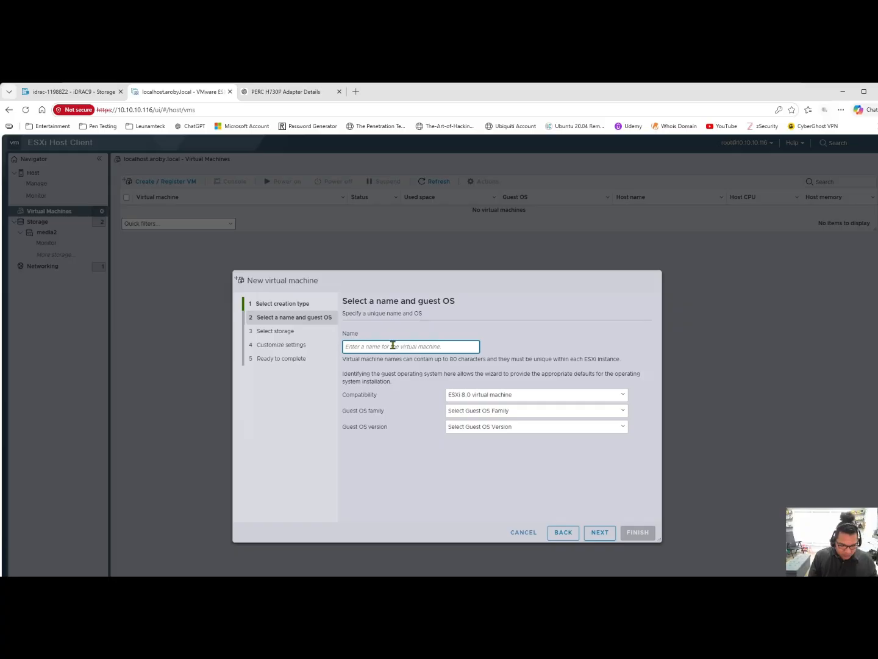
type("Ubunt")
type("u")
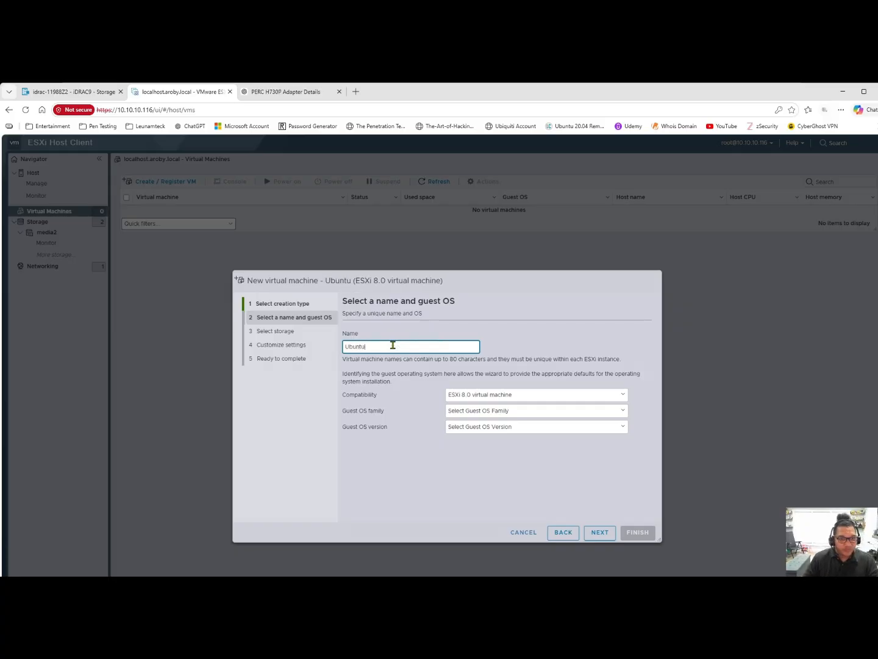
Set the guest OS to Linux, Ubuntu Linux (64-bit), and store the VM on the media2 datastore.
left_click(524, 415)
left_click(495, 442)
left_click(497, 431)
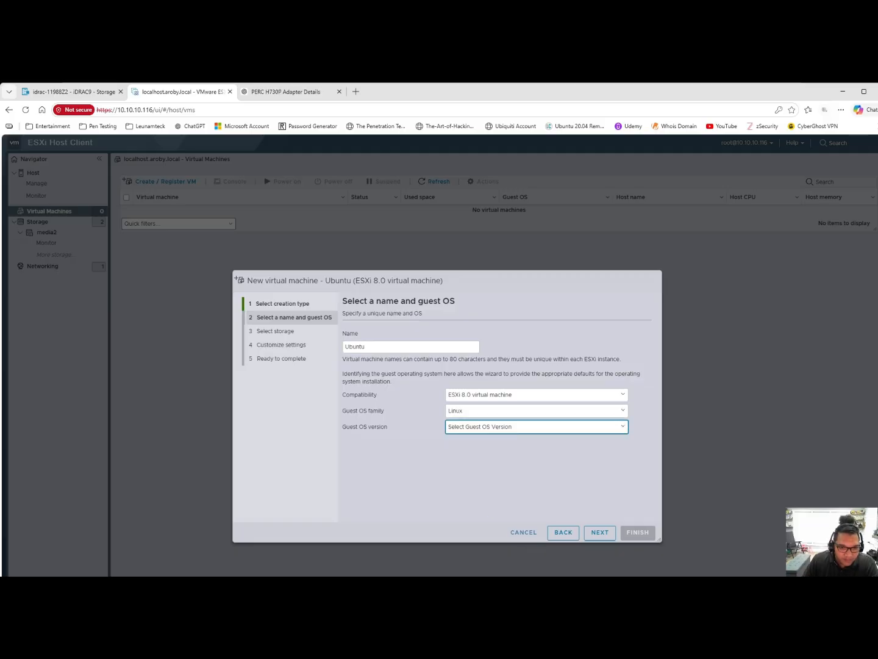
key("u")
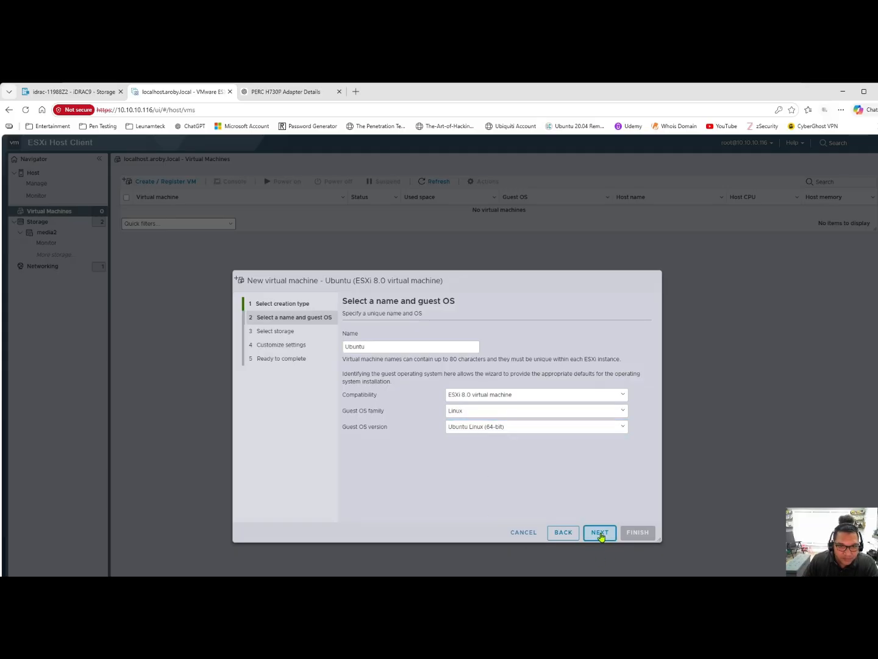
left_click(599, 532)
left_click(471, 408)
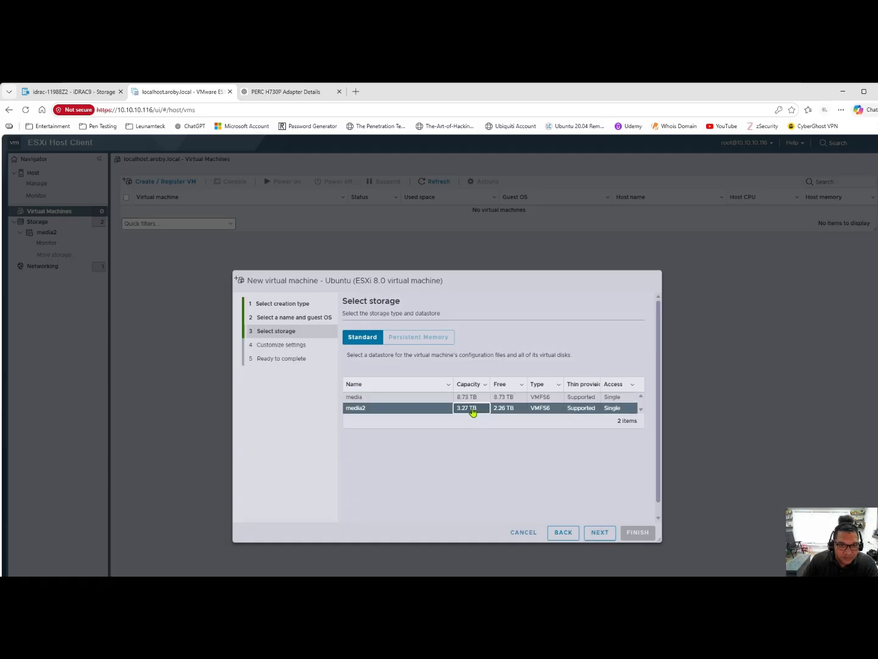
left_click(599, 533)
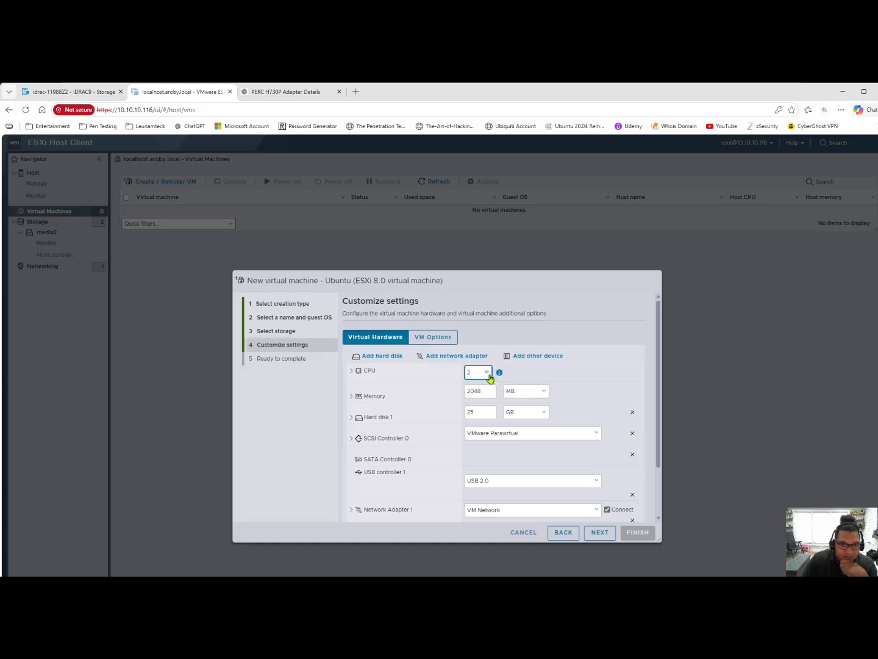
Give the VM 12 CPUs, 32 GB memory and a 1024 GB hard disk.
type("12")
left_click(540, 393)
left_click(524, 423)
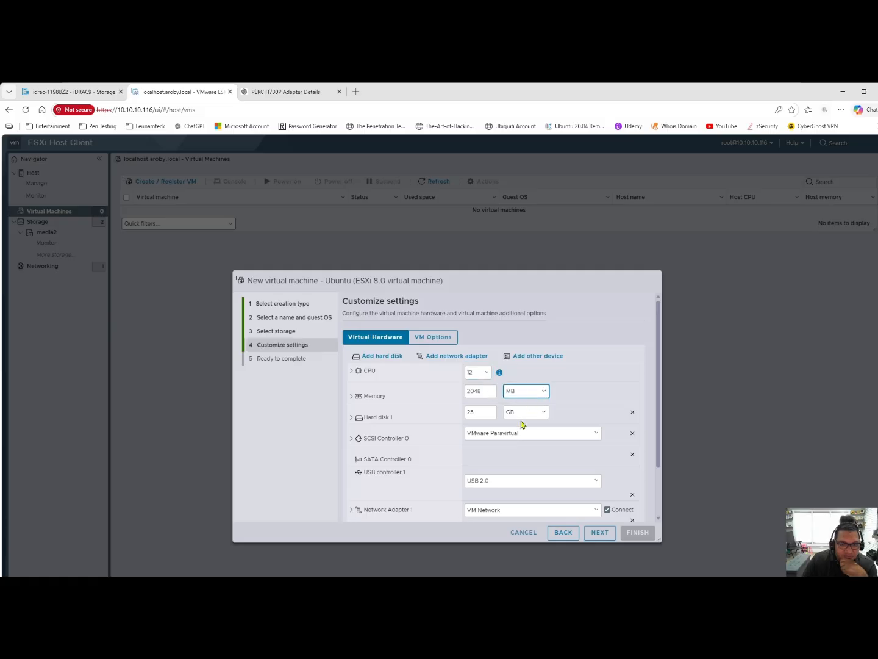
double_click(489, 393)
type("32")
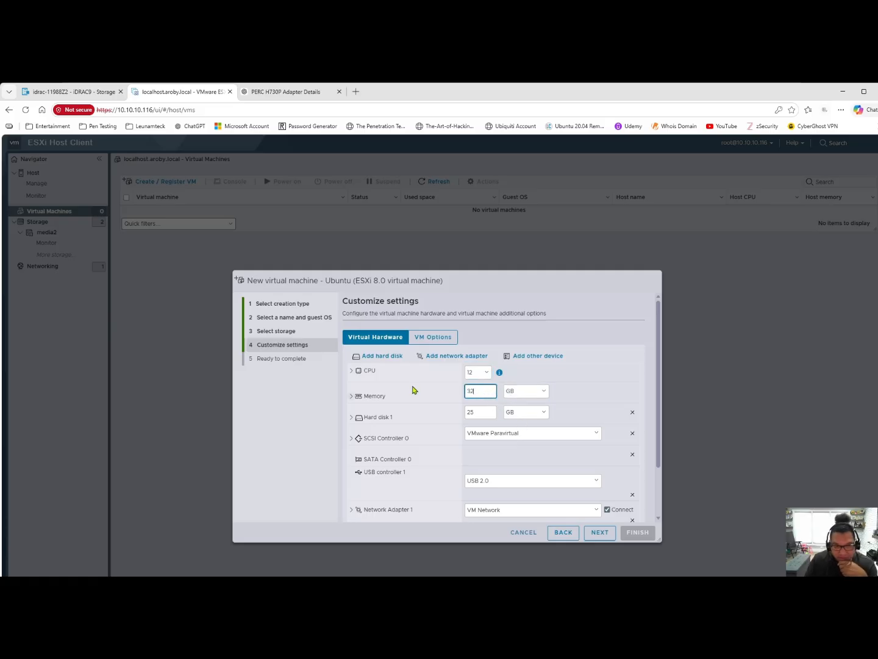
double_click(486, 412)
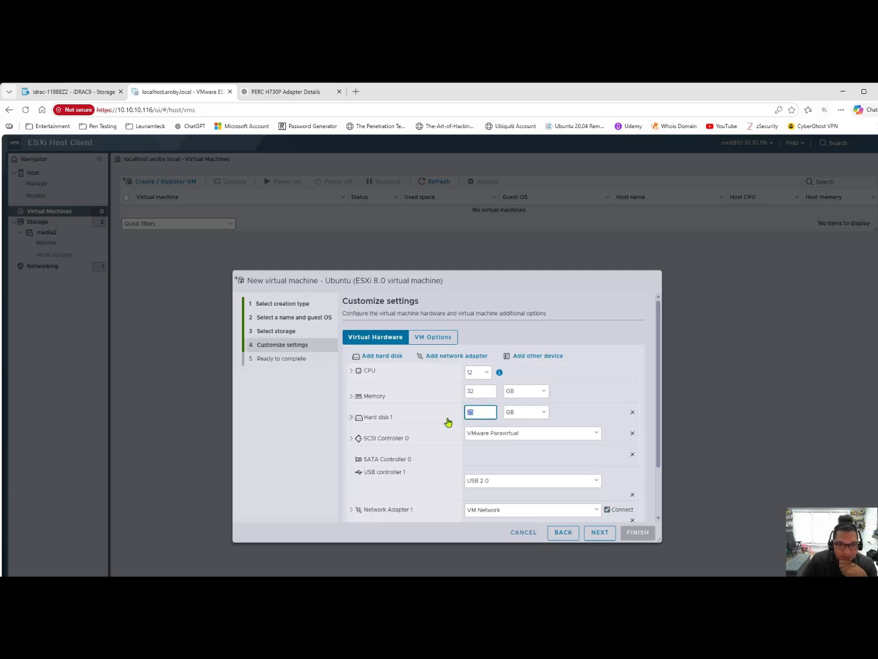
type("1024")
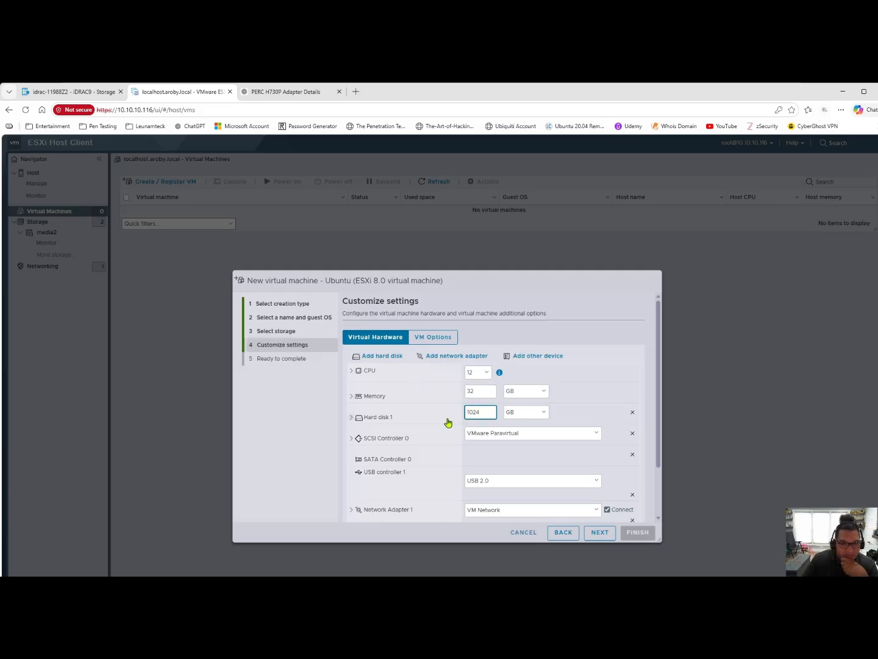
Attach media2/ISO/Client/ubuntu-26.04-desktop-amd64.iso to CD/DVD Drive 1 and continue to the summary.
scroll(472, 456, "down", 2)
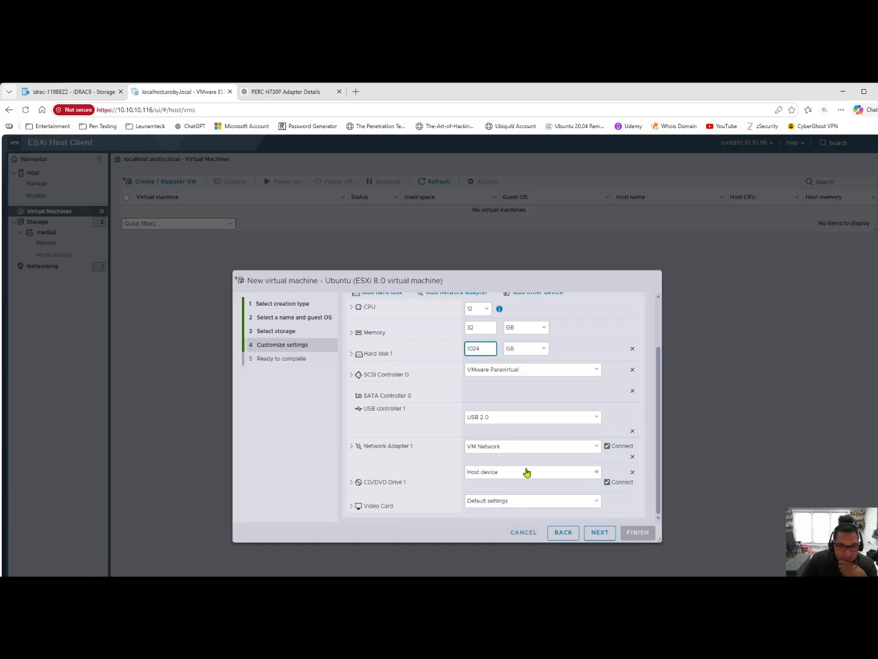
left_click(527, 473)
left_click(514, 498)
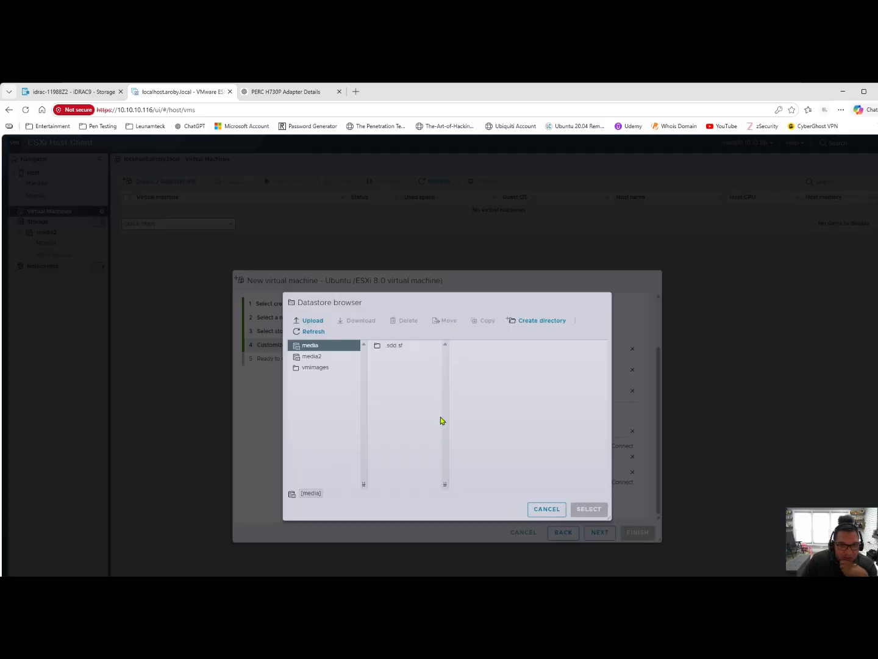
left_click(317, 358)
left_click(387, 370)
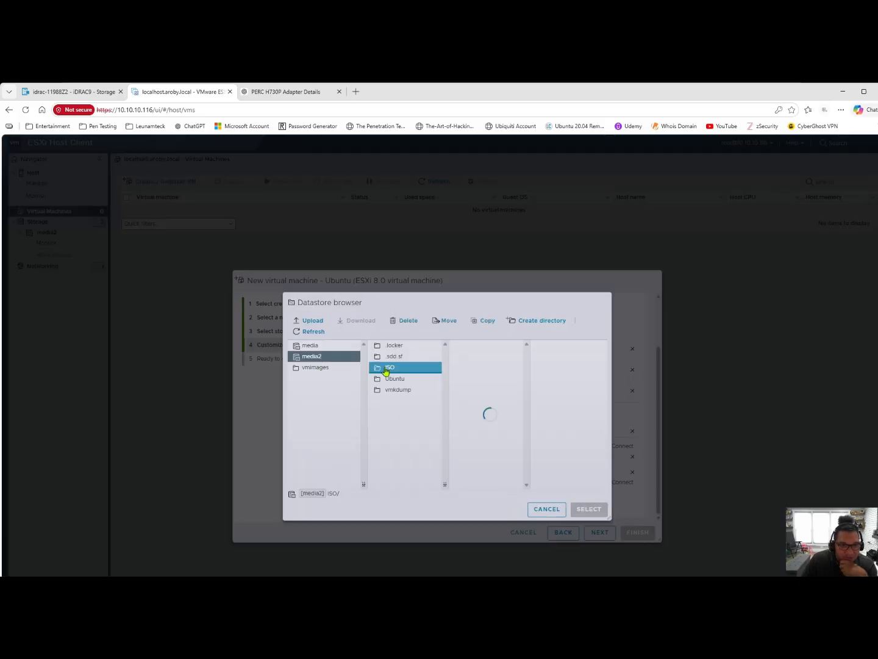
left_click(486, 348)
left_click(581, 349)
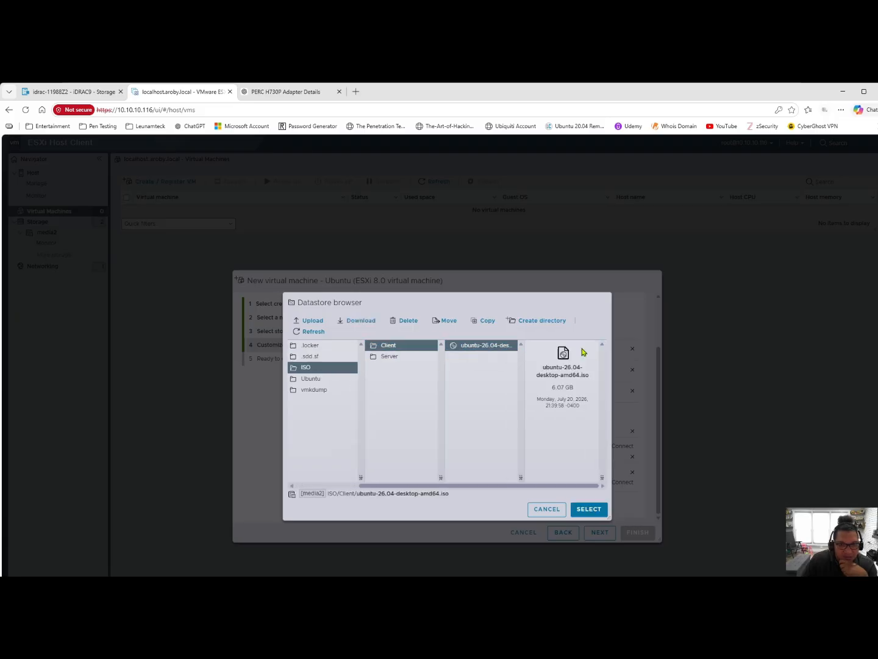
left_click(591, 510)
left_click(604, 533)
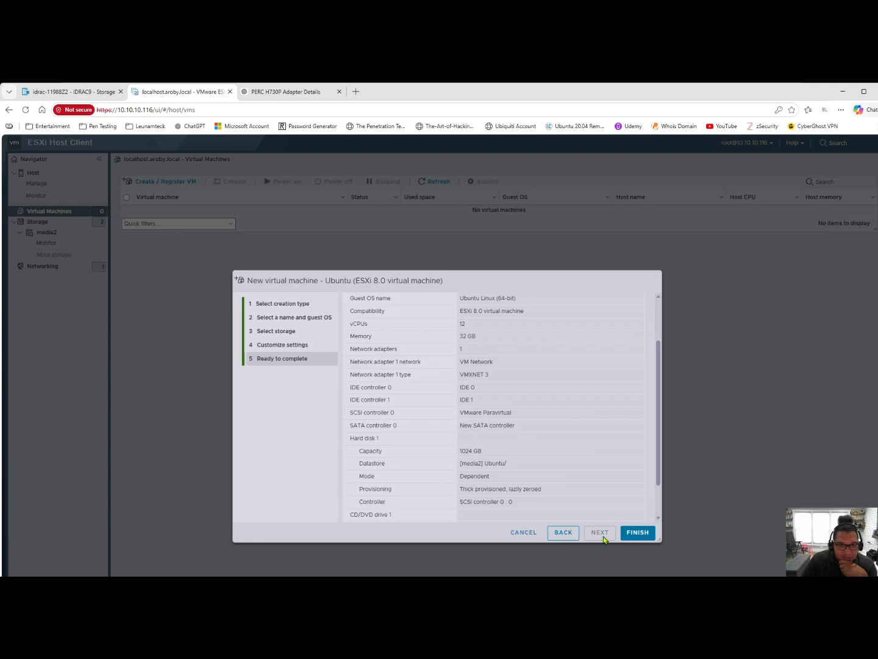
Finish the wizard to create the Ubuntu VM and open its details page.
left_click(637, 532)
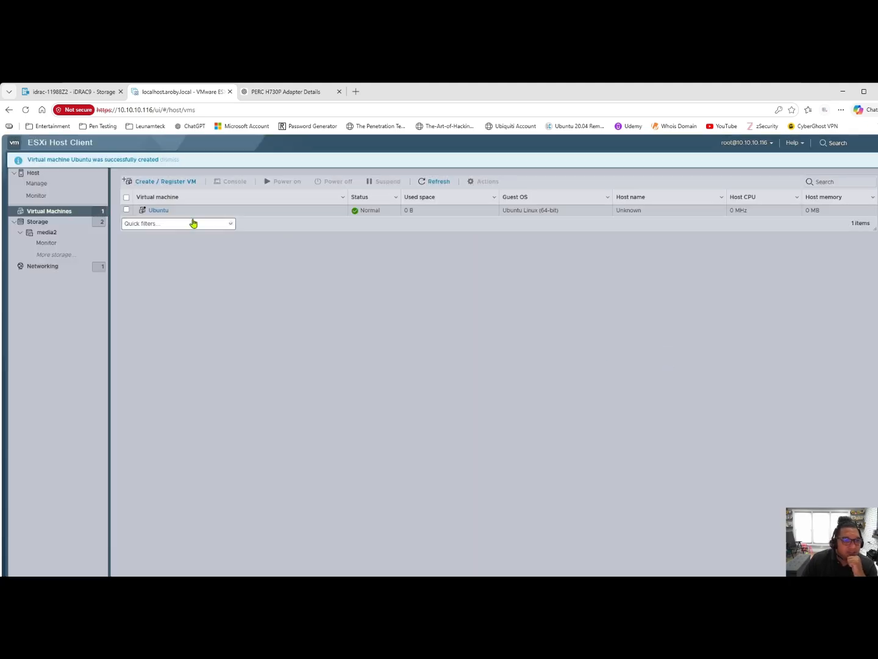
left_click(155, 212)
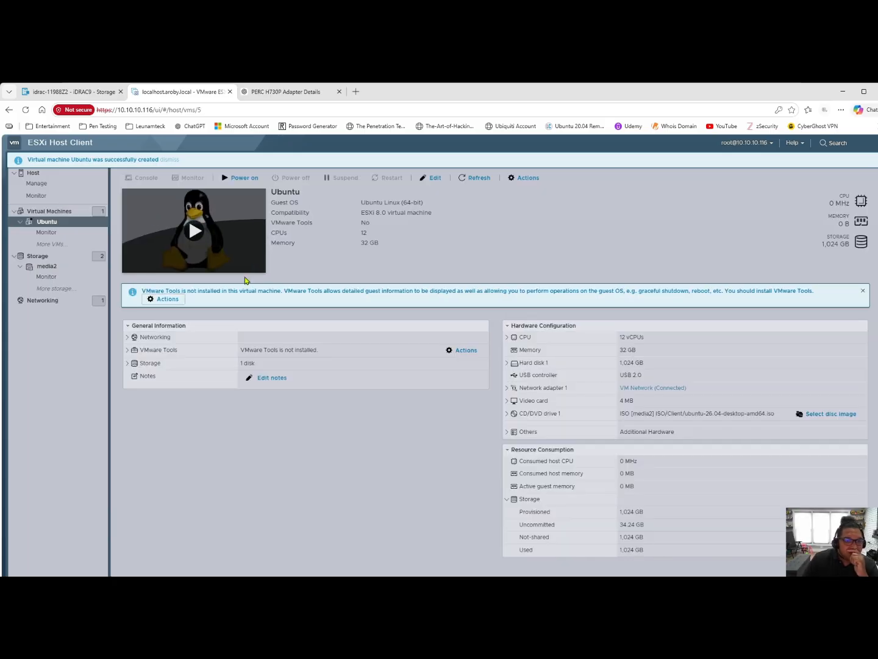